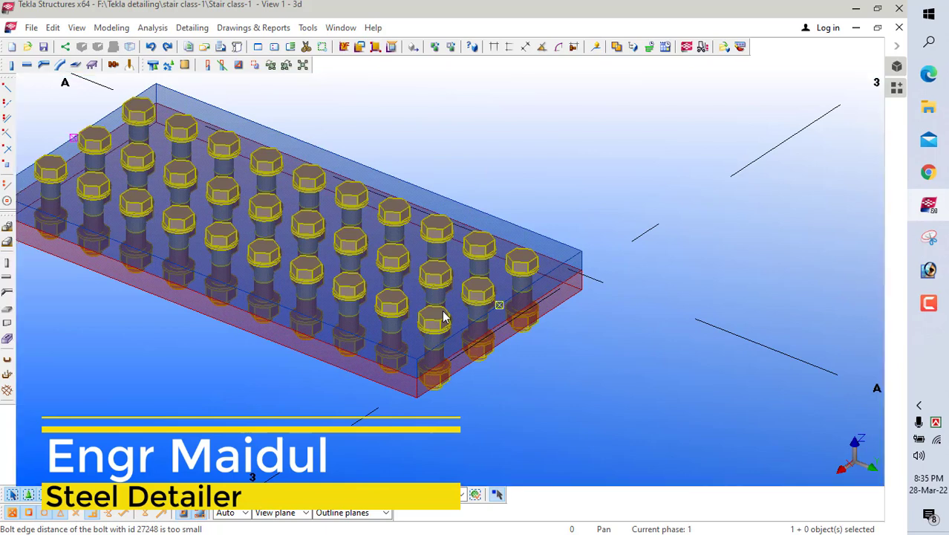
{"action": "left_click", "coordinate": [494, 154]}
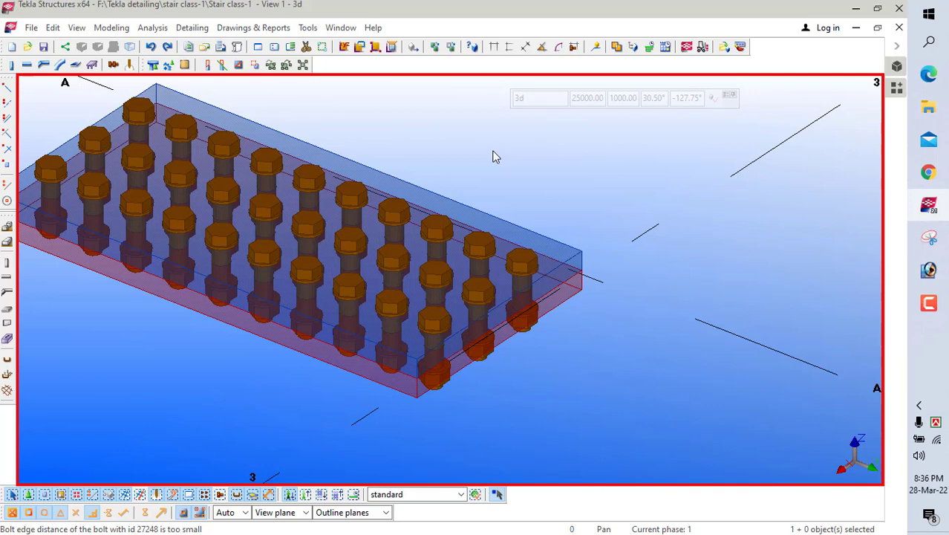
{"action": "scroll", "coordinate": [536, 343], "scroll_direction": "down", "scroll_amount": 2}
{"action": "scroll", "coordinate": [432, 305], "scroll_direction": "up", "scroll_amount": 3}
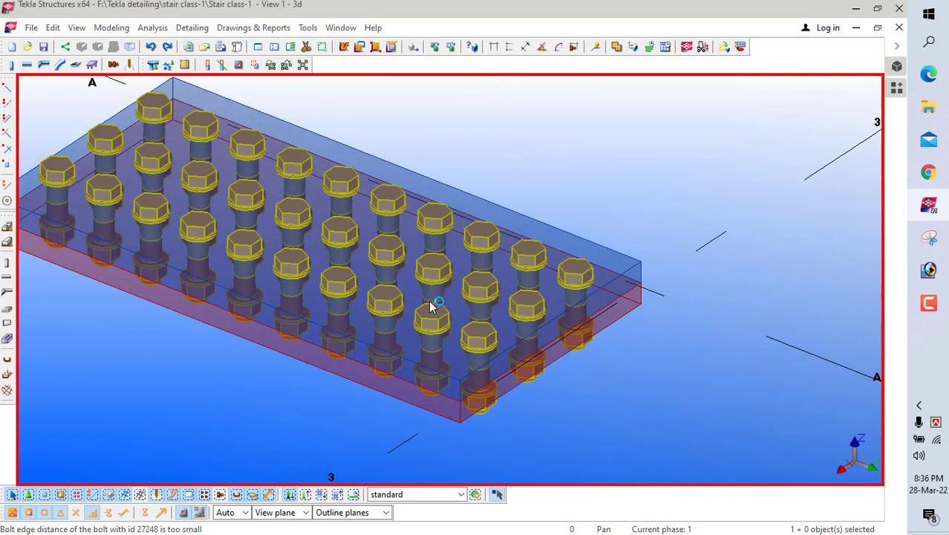
- Switch to Chrome and look through the uploaded videos on the YouTube channel page
{"action": "left_click", "coordinate": [929, 173]}
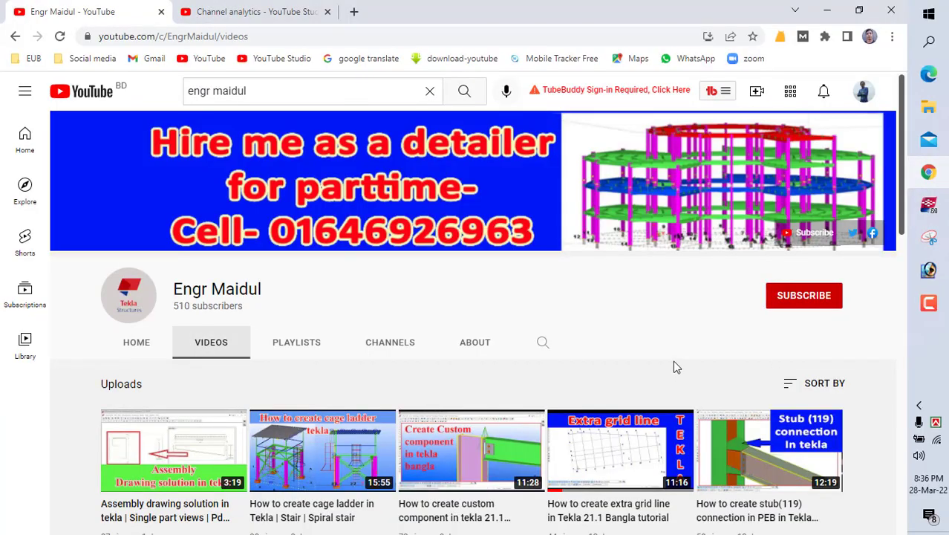
{"action": "left_click_drag", "start_coordinate": [734, 268], "coordinate": [861, 320]}
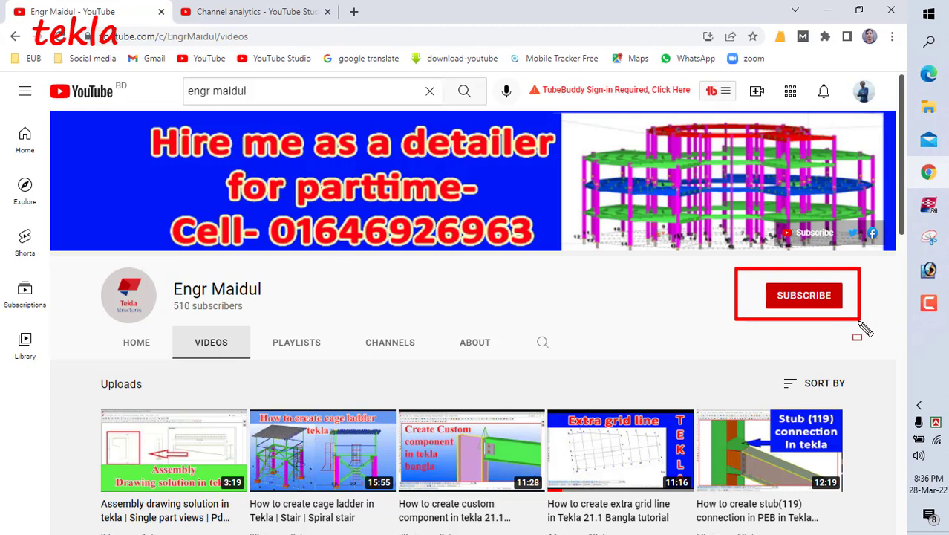
{"action": "key", "text": "Escape"}
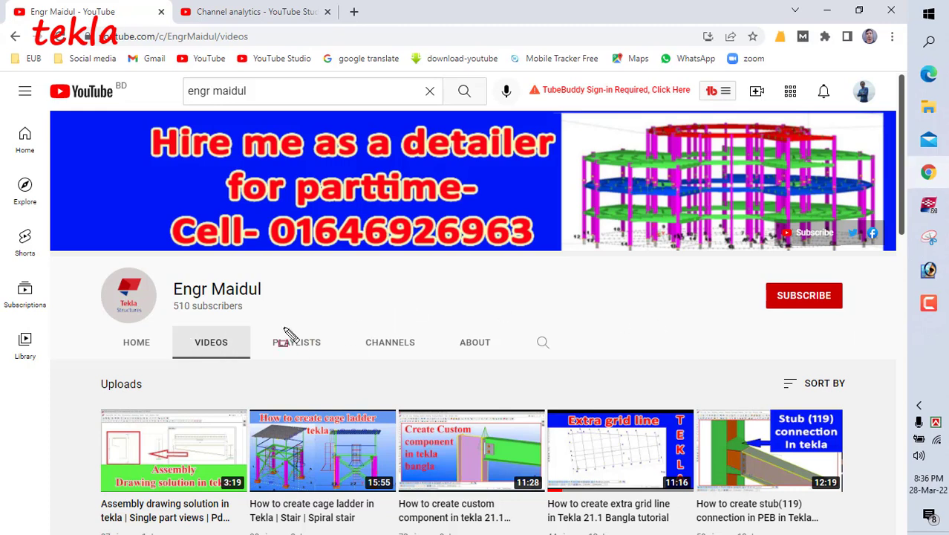
{"action": "left_click_drag", "start_coordinate": [165, 324], "coordinate": [264, 363]}
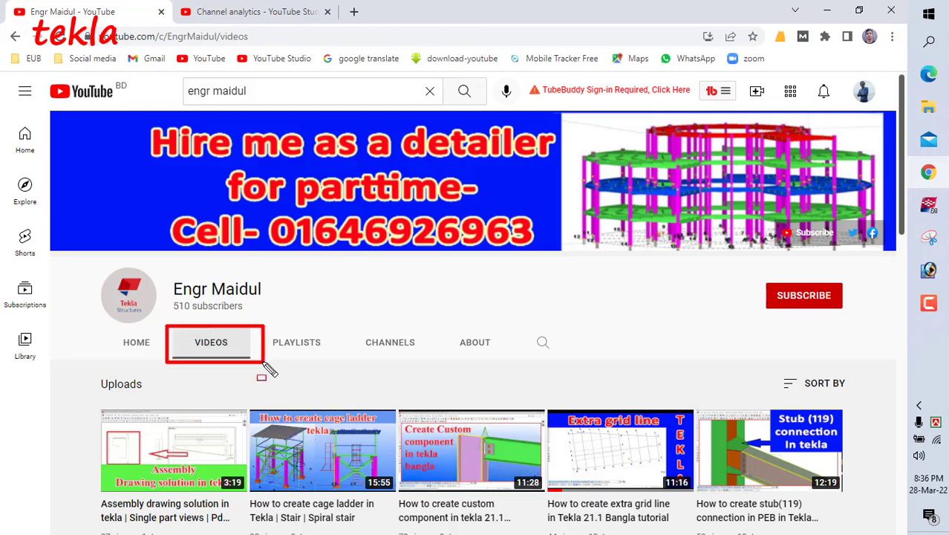
{"action": "key", "text": "Escape"}
{"action": "scroll", "coordinate": [418, 338], "scroll_direction": "down", "scroll_amount": 7}
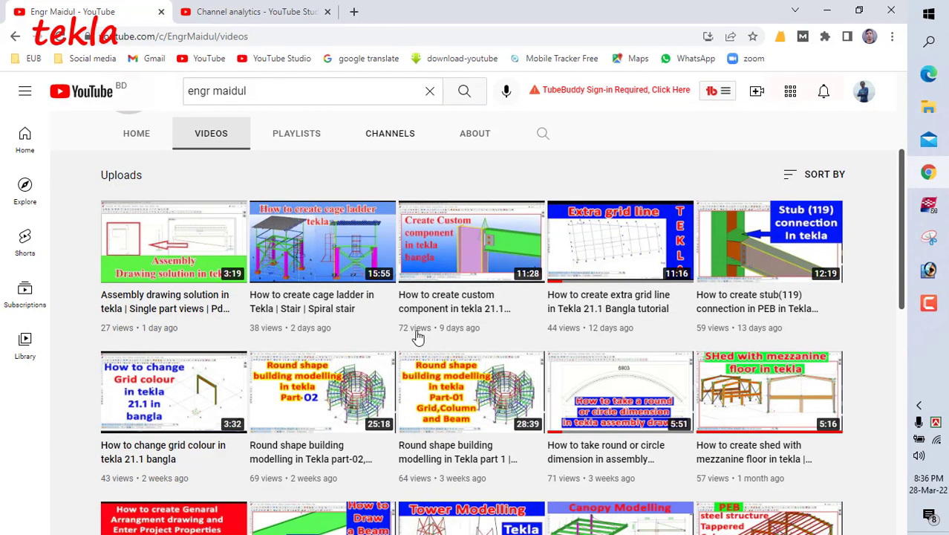
{"action": "scroll", "coordinate": [418, 338], "scroll_direction": "down", "scroll_amount": 5}
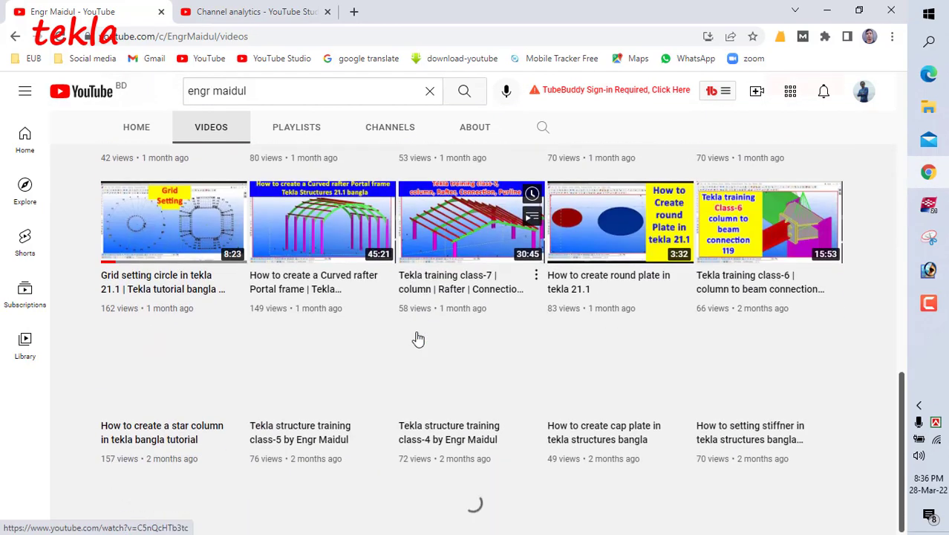
{"action": "scroll", "coordinate": [418, 338], "scroll_direction": "up", "scroll_amount": 12}
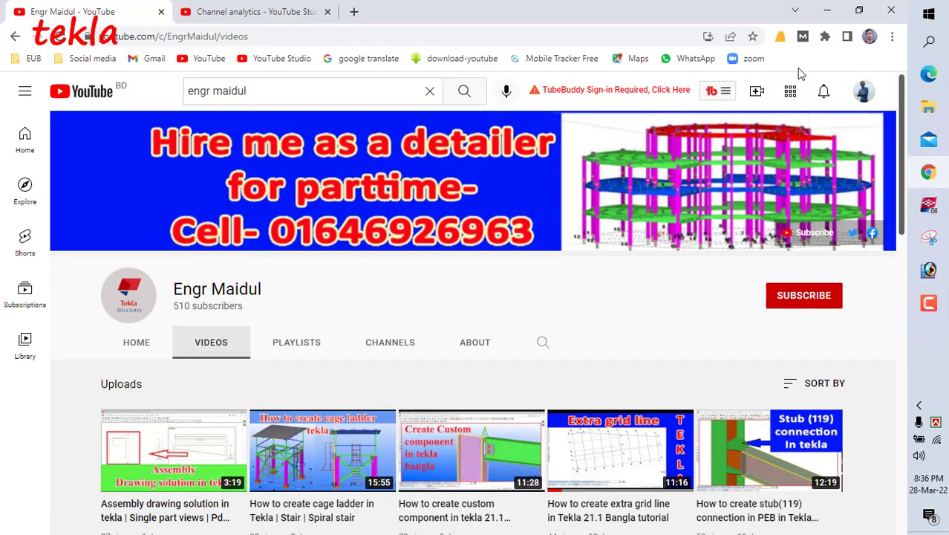
- Switch back to Tekla Structures and examine the bolt group on the two stacked plates
{"action": "left_click", "coordinate": [927, 210]}
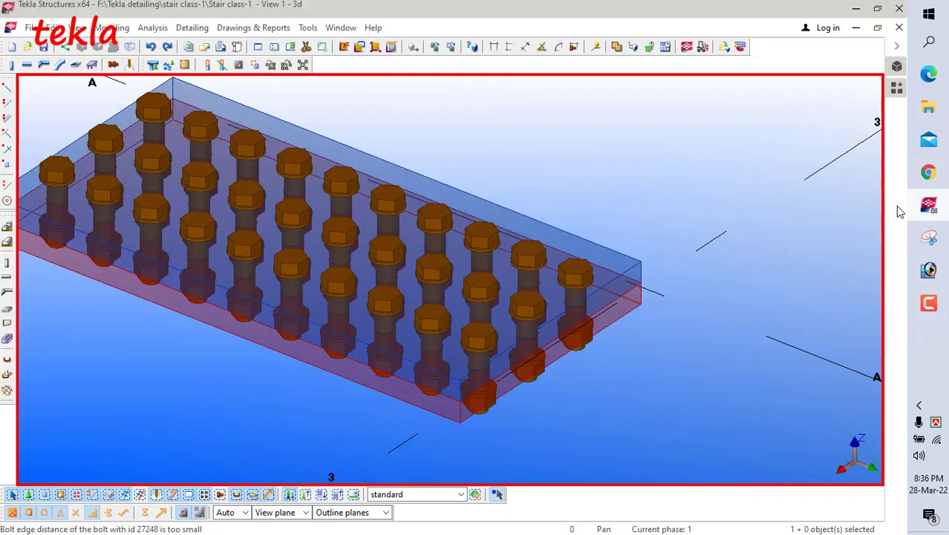
{"action": "scroll", "coordinate": [502, 293], "scroll_direction": "down", "scroll_amount": 1}
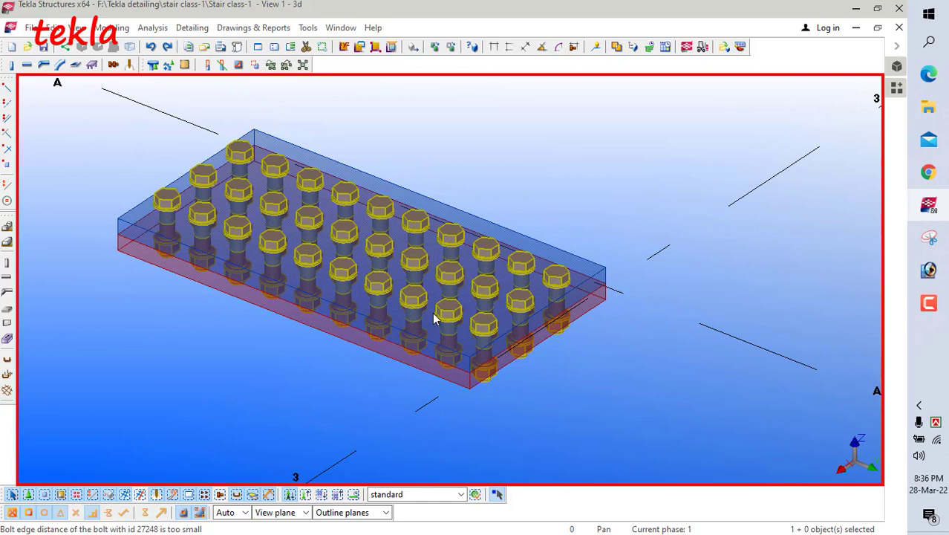
{"action": "scroll", "coordinate": [600, 208], "scroll_direction": "down", "scroll_amount": 3}
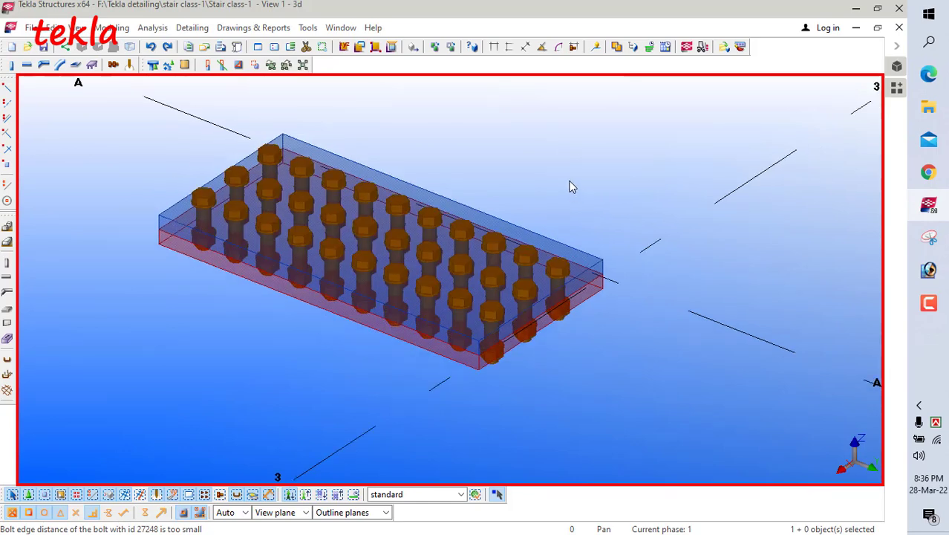
{"action": "scroll", "coordinate": [394, 272], "scroll_direction": "up", "scroll_amount": 5}
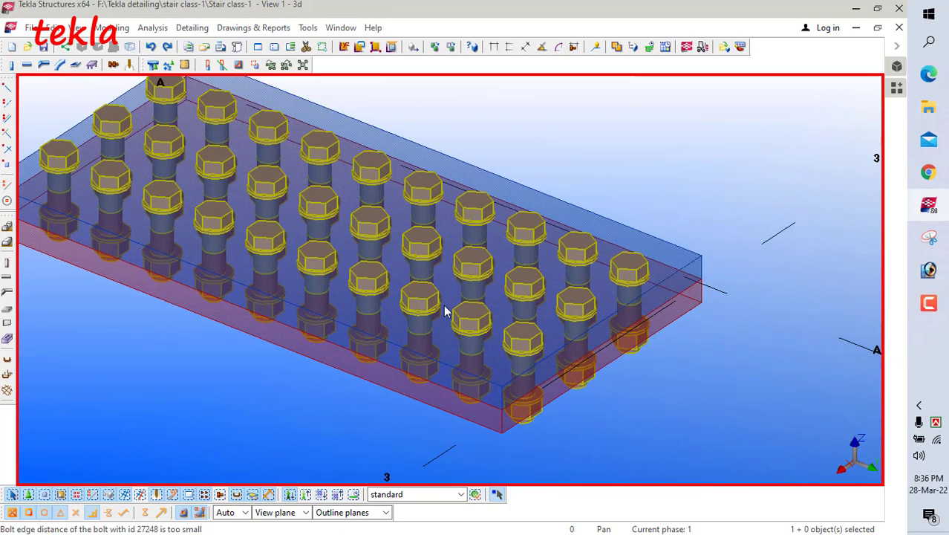
- Modify the bolt group with bolt distances X and Y of 0 and a start-point Dx offset of 0
{"action": "double_click", "coordinate": [529, 342]}
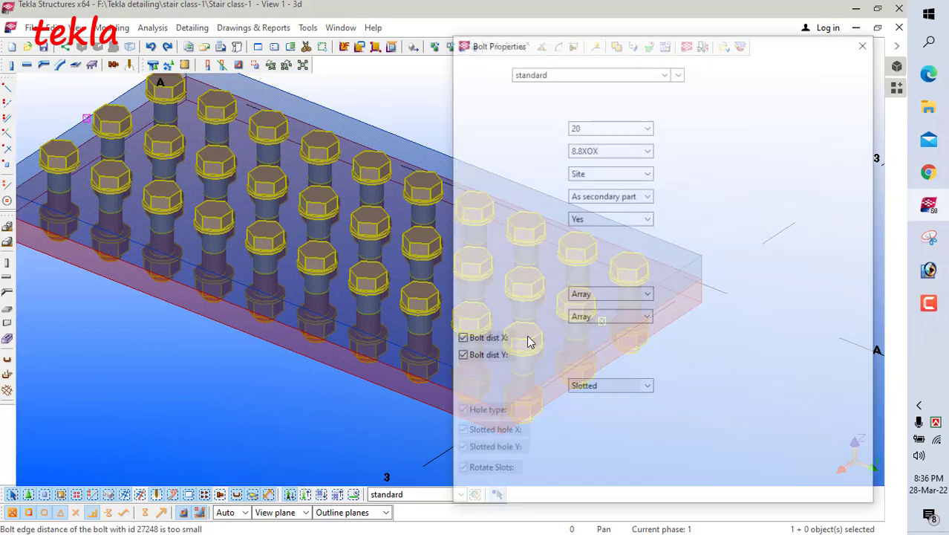
{"action": "scroll", "coordinate": [187, 291], "scroll_direction": "down", "scroll_amount": 4}
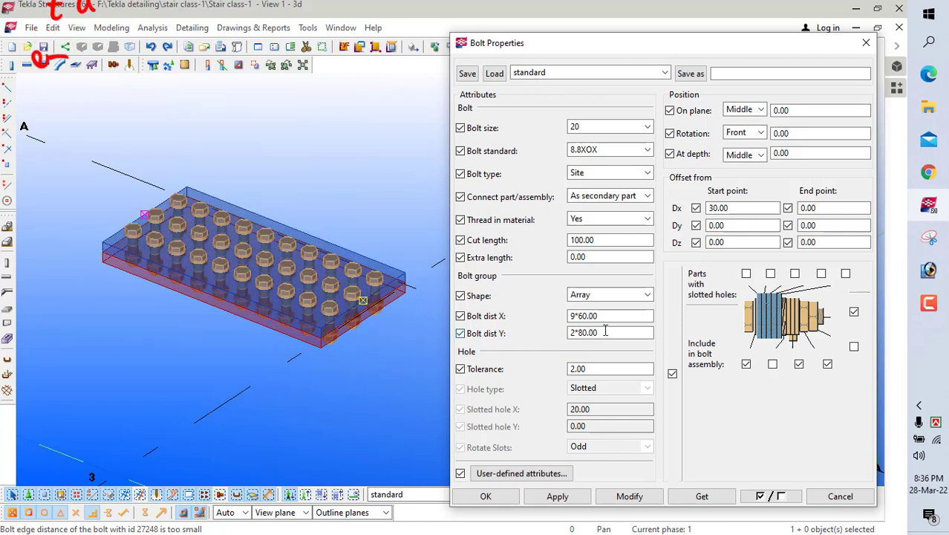
{"action": "left_click_drag", "start_coordinate": [547, 358], "coordinate": [513, 364]}
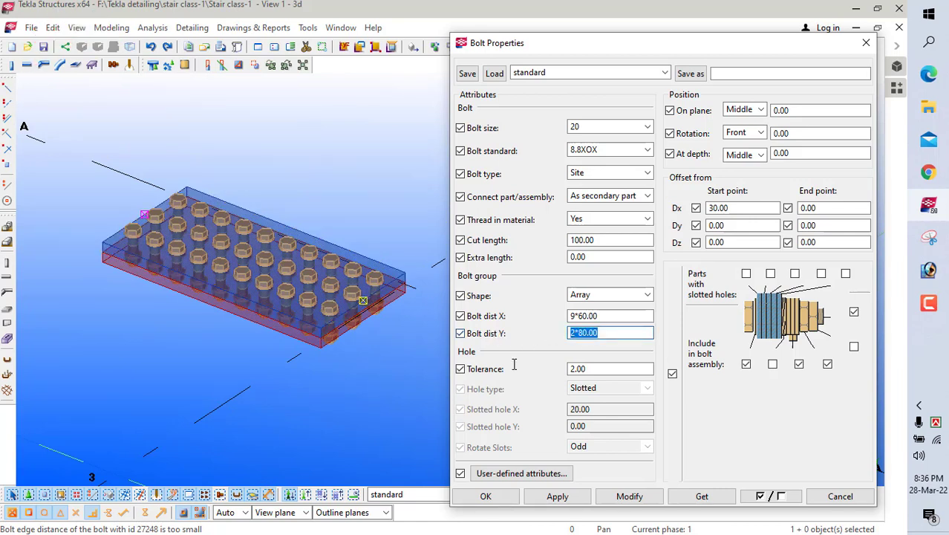
{"action": "type", "text": "0"}
{"action": "left_click_drag", "start_coordinate": [603, 315], "coordinate": [549, 340]}
{"action": "type", "text": "0"}
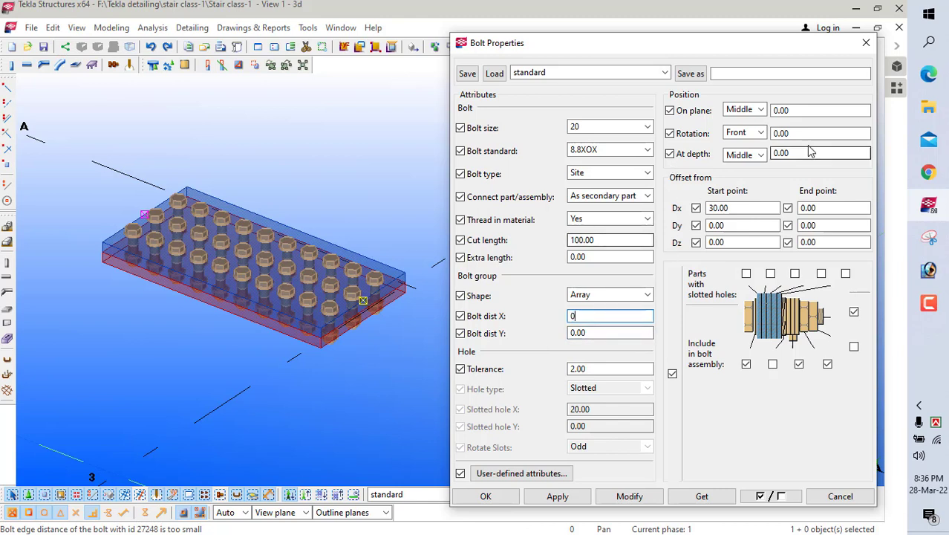
{"action": "left_click_drag", "start_coordinate": [769, 209], "coordinate": [707, 210]}
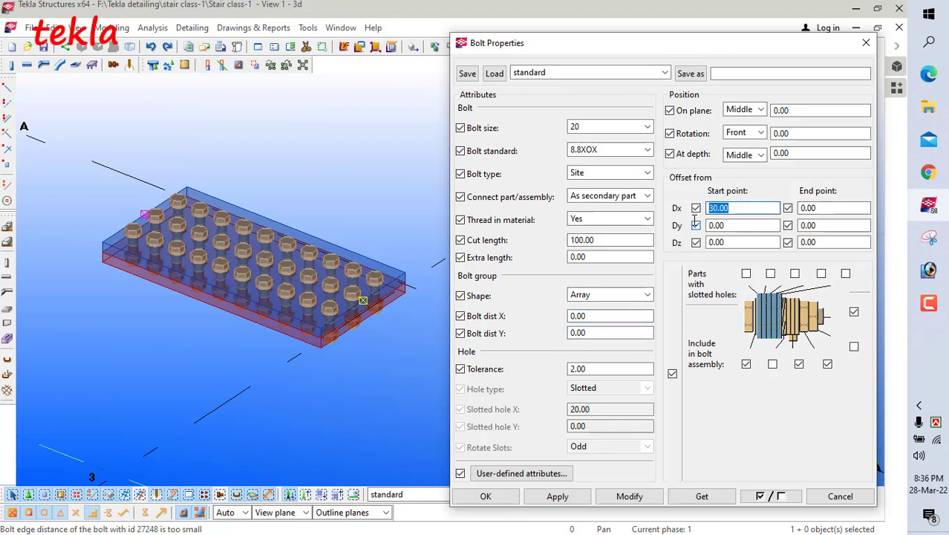
{"action": "type", "text": "0"}
{"action": "left_click", "coordinate": [624, 499]}
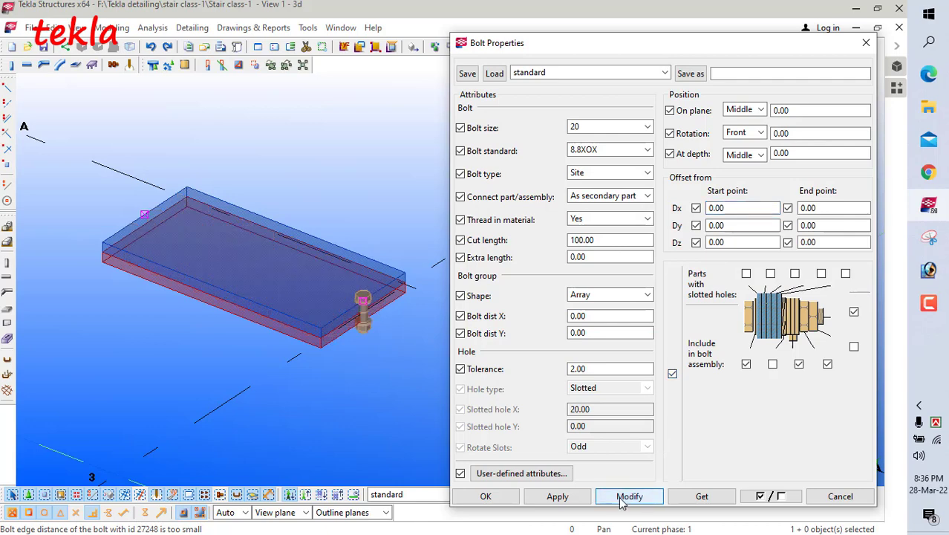
- Close the bolt properties and delete the remaining bolt from the plates' short edge
{"action": "scroll", "coordinate": [346, 286], "scroll_direction": "up", "scroll_amount": 3}
{"action": "scroll", "coordinate": [269, 282], "scroll_direction": "down", "scroll_amount": 1}
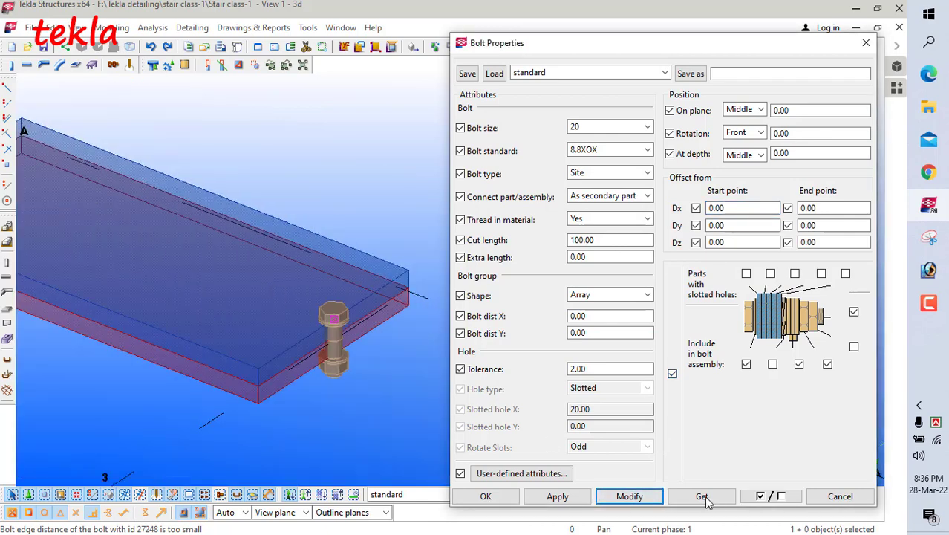
{"action": "left_click", "coordinate": [840, 496]}
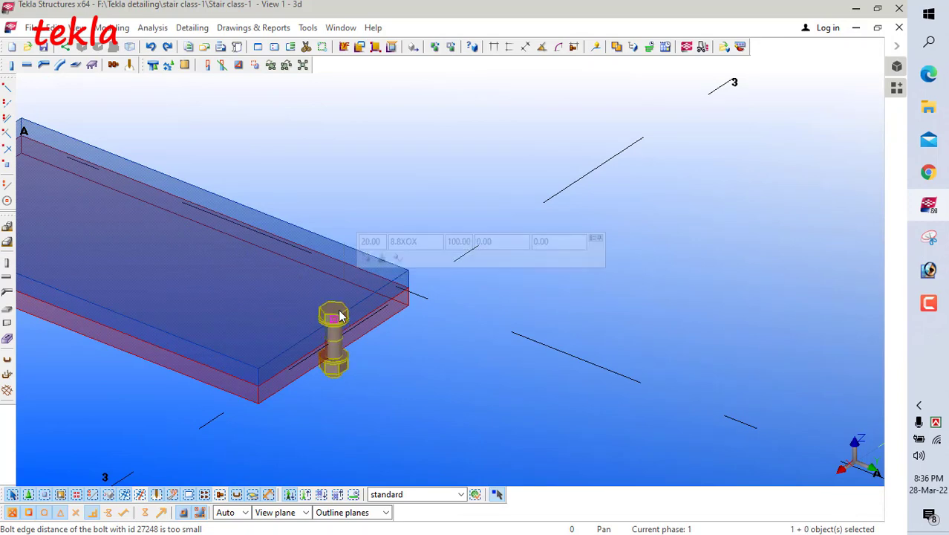
{"action": "key", "text": "Delete"}
- Start creating bolts, with the upper blue plate as the part to bolt to and the lower red plate as the part bolted
{"action": "scroll", "coordinate": [456, 368], "scroll_direction": "down", "scroll_amount": 1}
{"action": "left_click", "coordinate": [130, 64]}
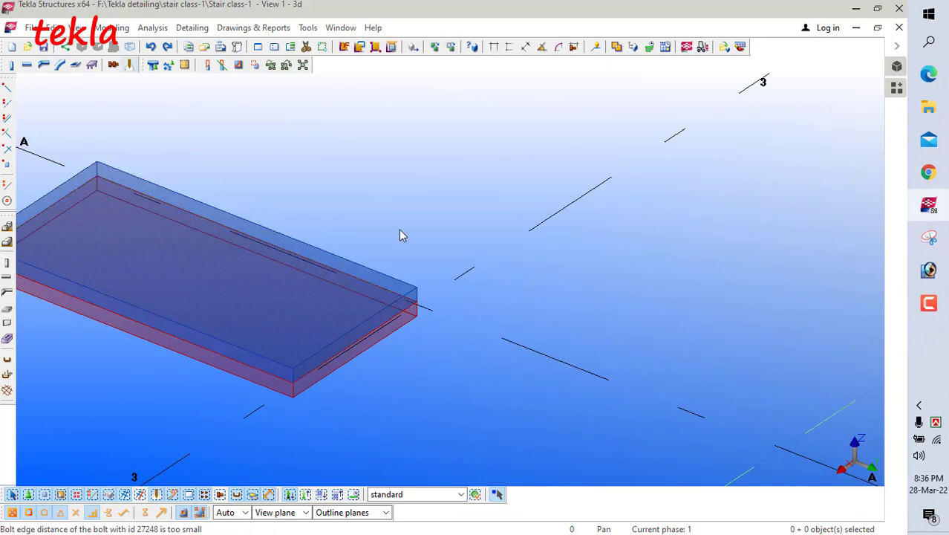
{"action": "scroll", "coordinate": [401, 236], "scroll_direction": "down", "scroll_amount": 2}
{"action": "scroll", "coordinate": [326, 336], "scroll_direction": "up", "scroll_amount": 2}
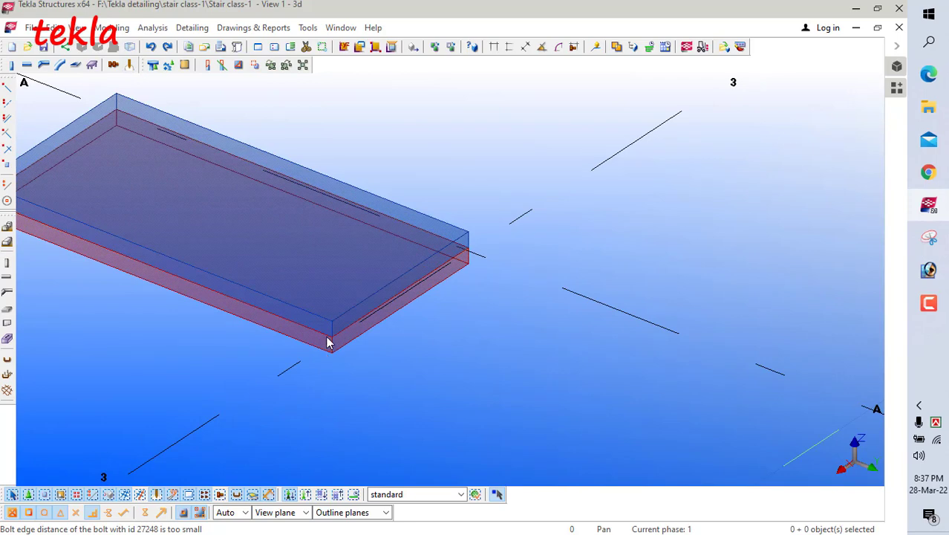
{"action": "scroll", "coordinate": [345, 346], "scroll_direction": "up", "scroll_amount": 3}
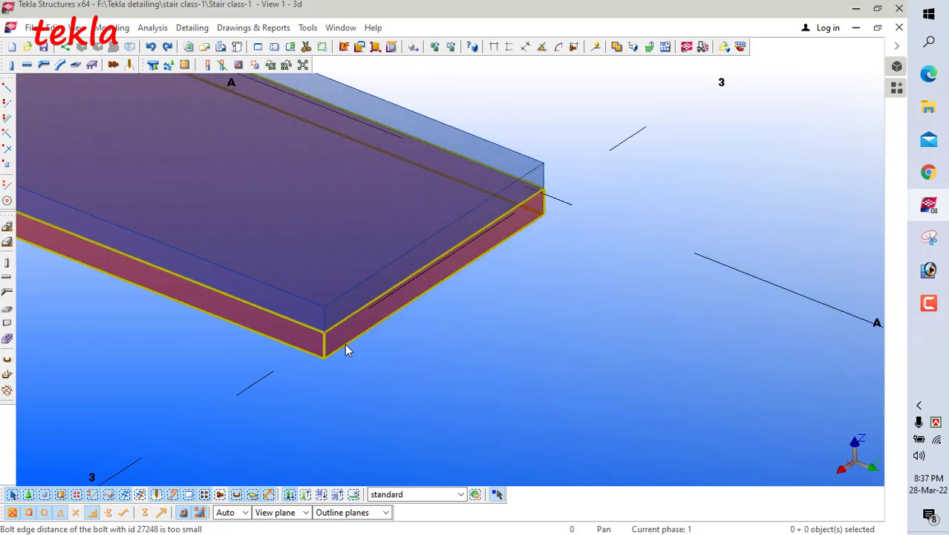
{"action": "left_click", "coordinate": [114, 65]}
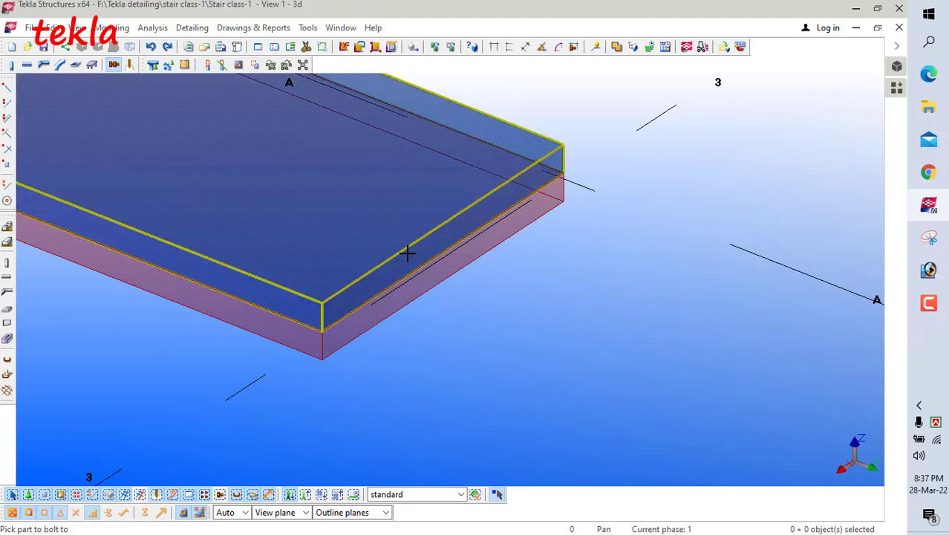
{"action": "left_click", "coordinate": [407, 253]}
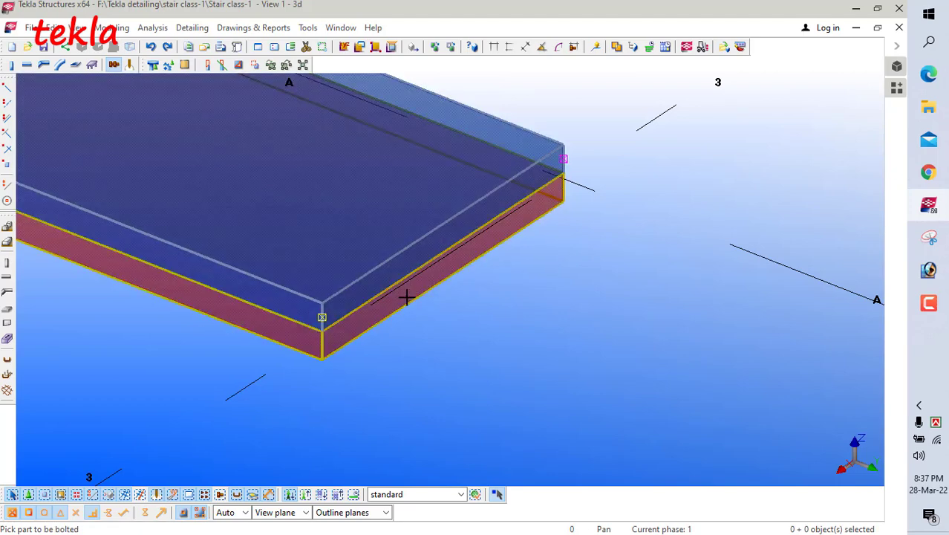
{"action": "left_click", "coordinate": [407, 297]}
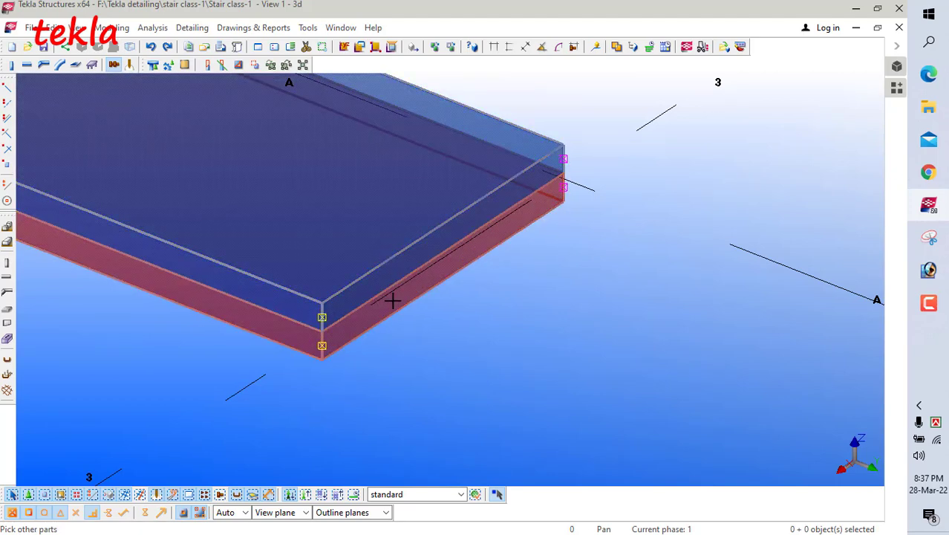
{"action": "middle_click", "coordinate": [431, 241]}
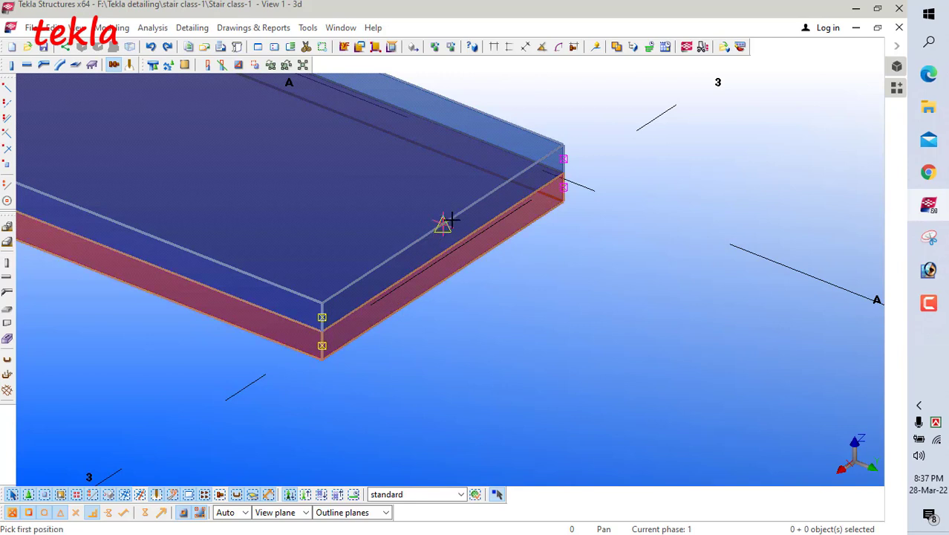
- Place the bolt group from the midpoint of the upper plate's near short edge to the midpoint of its opposite short edge
{"action": "scroll", "coordinate": [511, 271], "scroll_direction": "down", "scroll_amount": 1}
{"action": "scroll", "coordinate": [460, 235], "scroll_direction": "up", "scroll_amount": 4}
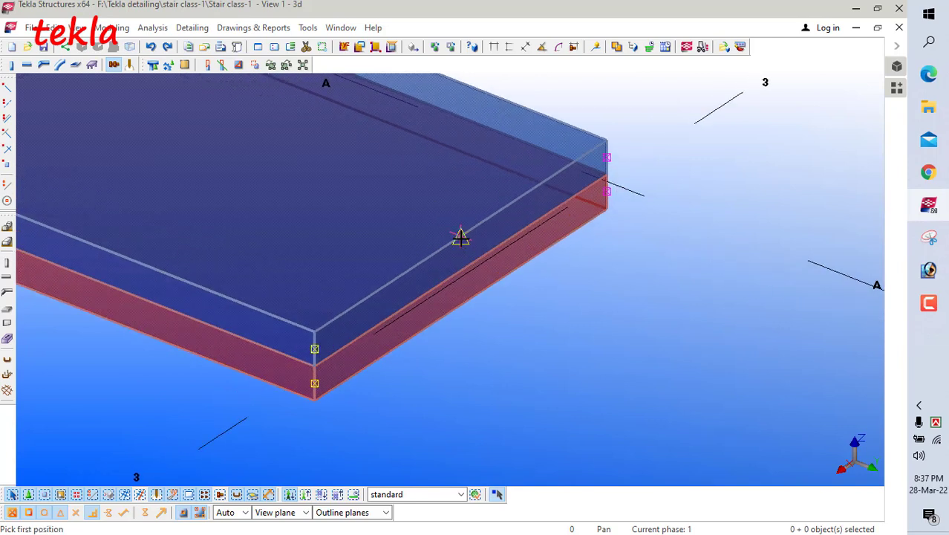
{"action": "left_click", "coordinate": [459, 235]}
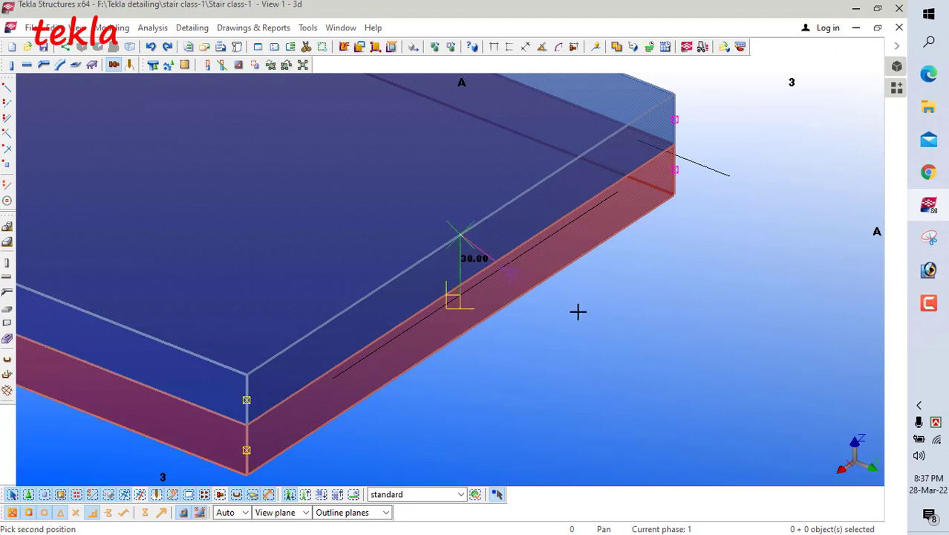
{"action": "scroll", "coordinate": [639, 341], "scroll_direction": "down", "scroll_amount": 1}
{"action": "scroll", "coordinate": [665, 362], "scroll_direction": "down", "scroll_amount": 2}
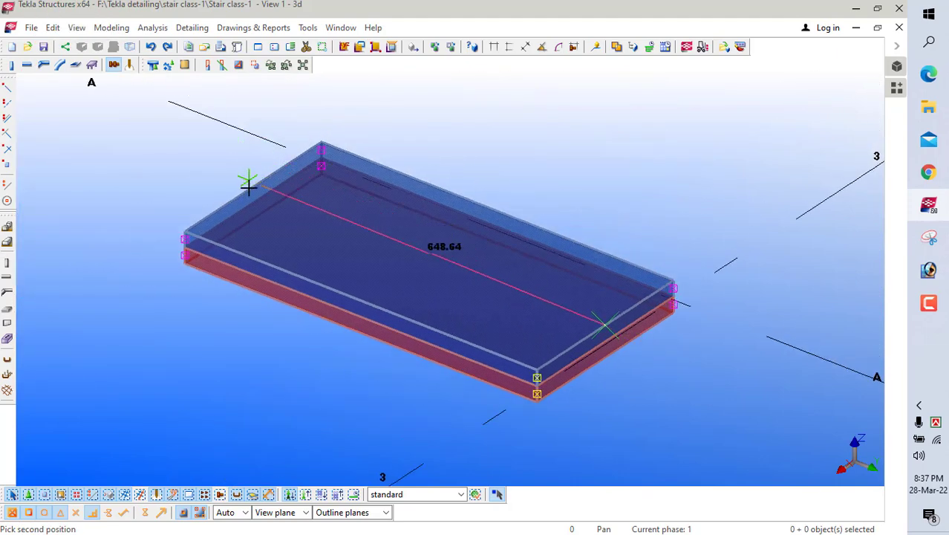
{"action": "left_click", "coordinate": [251, 185]}
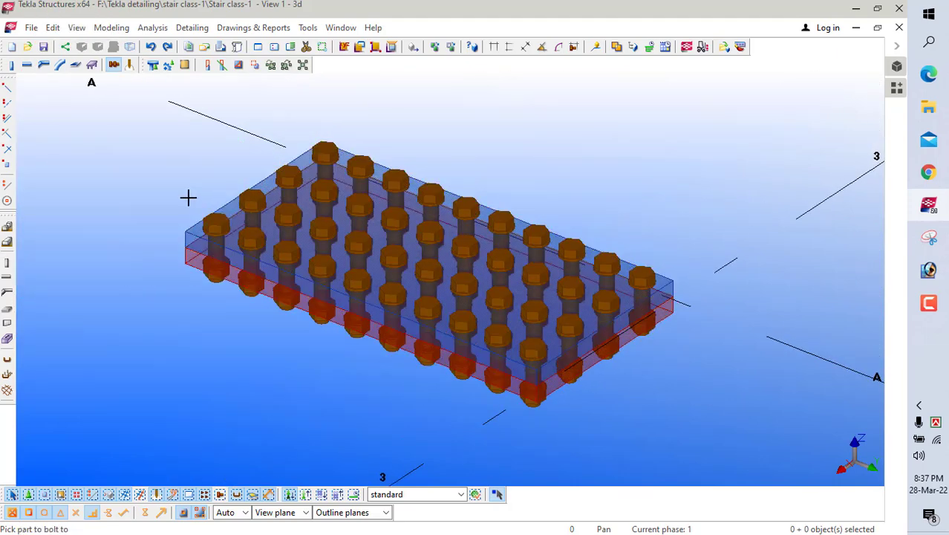
{"action": "scroll", "coordinate": [188, 198], "scroll_direction": "down", "scroll_amount": 3}
{"action": "scroll", "coordinate": [309, 251], "scroll_direction": "up", "scroll_amount": 3}
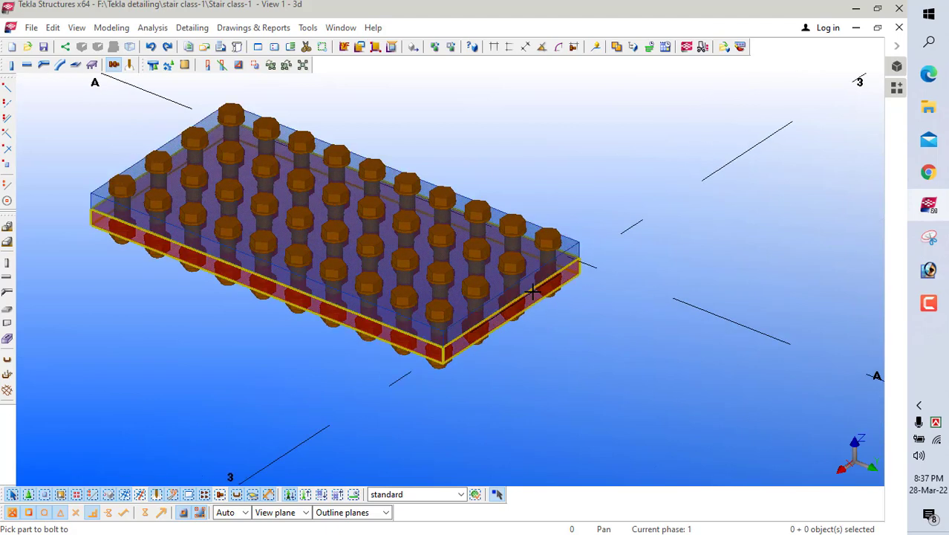
{"action": "right_click", "coordinate": [568, 179]}
{"action": "left_click", "coordinate": [598, 186]}
- Modify the new bolt group on the plates with bolt distances X and Y and start-point Dx offset all set to 0
{"action": "double_click", "coordinate": [558, 245]}
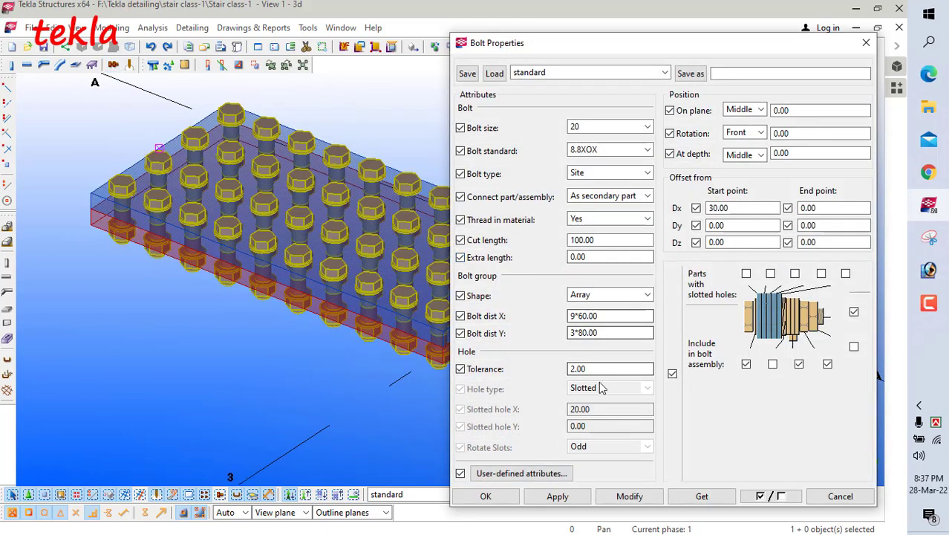
{"action": "double_click", "coordinate": [591, 410]}
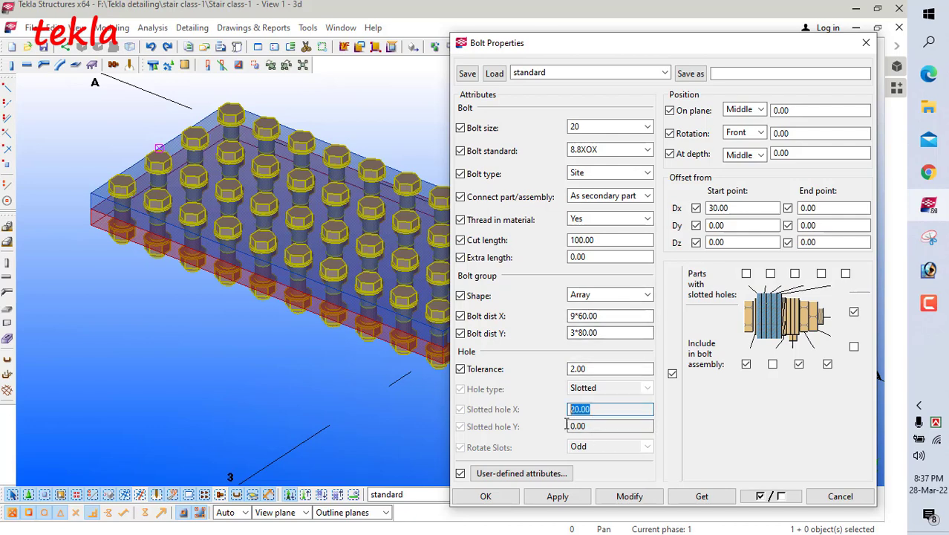
{"action": "double_click", "coordinate": [594, 334]}
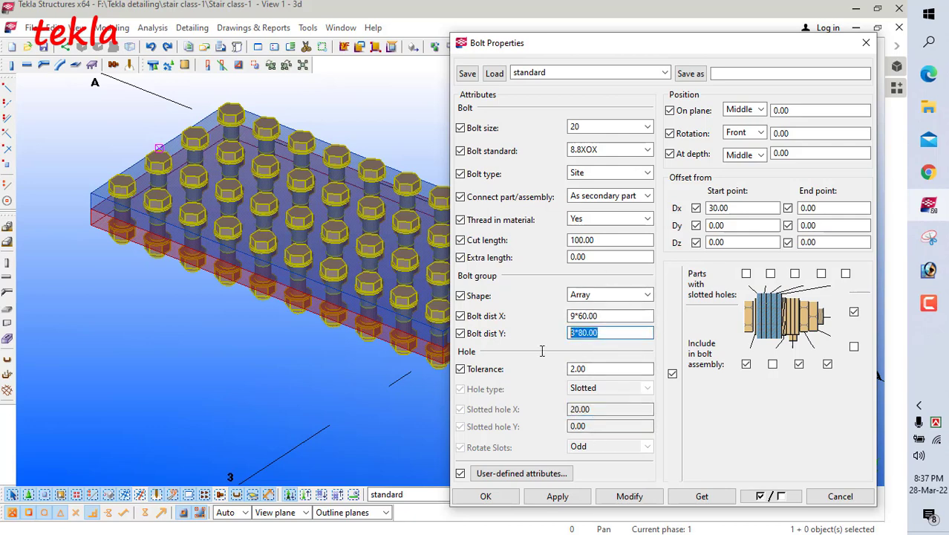
{"action": "type", "text": "0"}
{"action": "double_click", "coordinate": [601, 316]}
{"action": "type", "text": "0"}
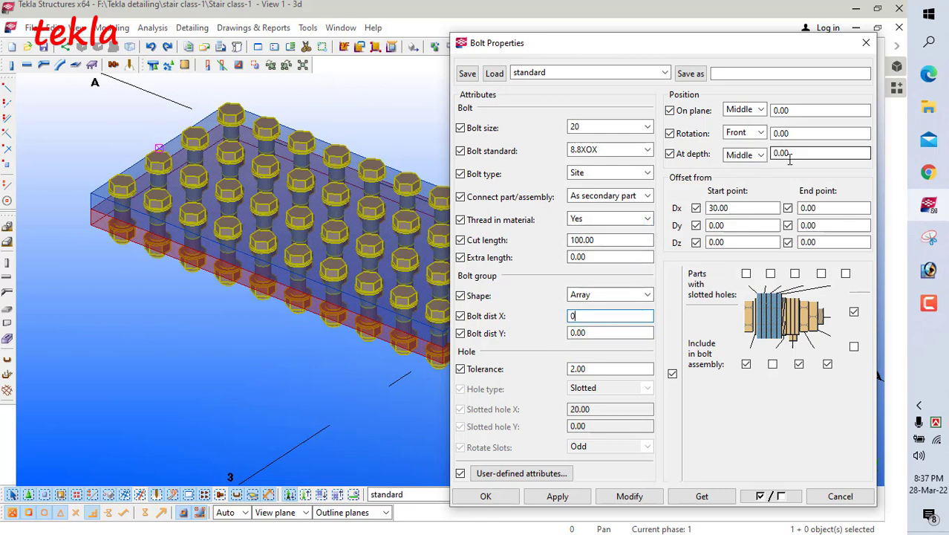
{"action": "double_click", "coordinate": [739, 207]}
{"action": "type", "text": "0"}
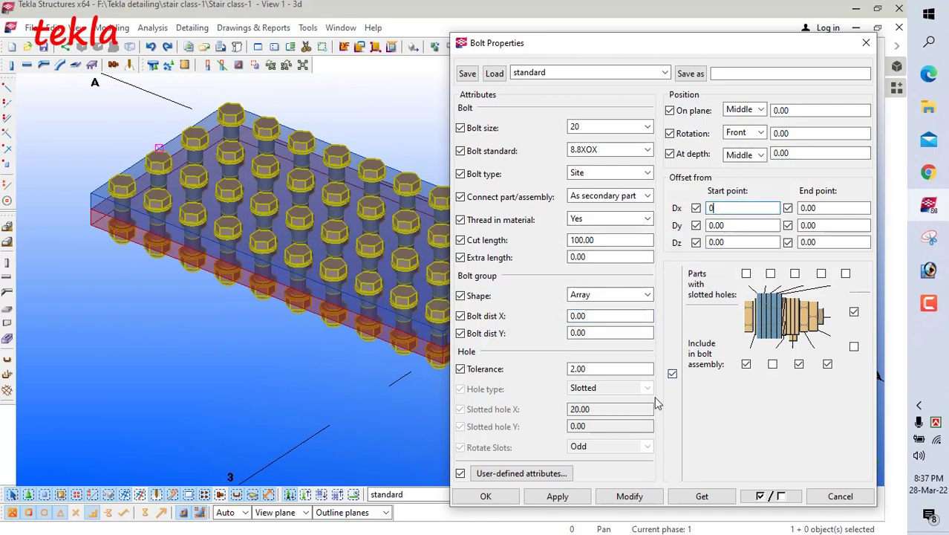
{"action": "left_click", "coordinate": [629, 496]}
{"action": "left_click", "coordinate": [485, 496]}
- Move the single bolt inward from the plates' short edge with a start-point Dx offset of 30
{"action": "scroll", "coordinate": [349, 342], "scroll_direction": "up", "scroll_amount": 5}
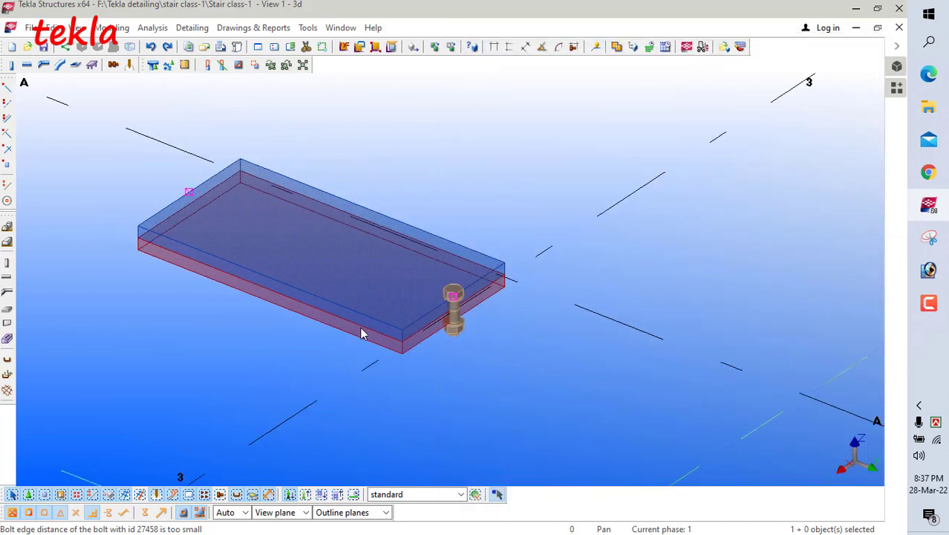
{"action": "scroll", "coordinate": [375, 354], "scroll_direction": "down", "scroll_amount": 5}
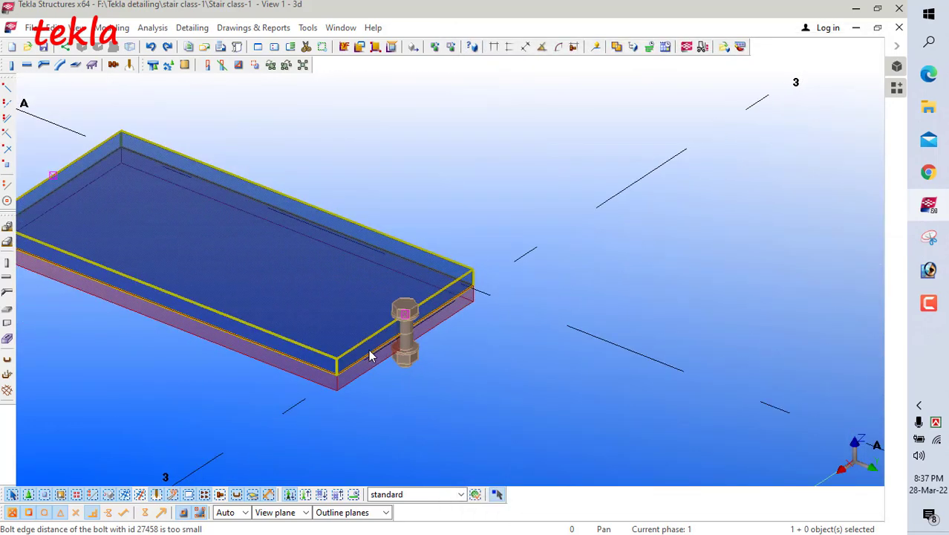
{"action": "double_click", "coordinate": [414, 362]}
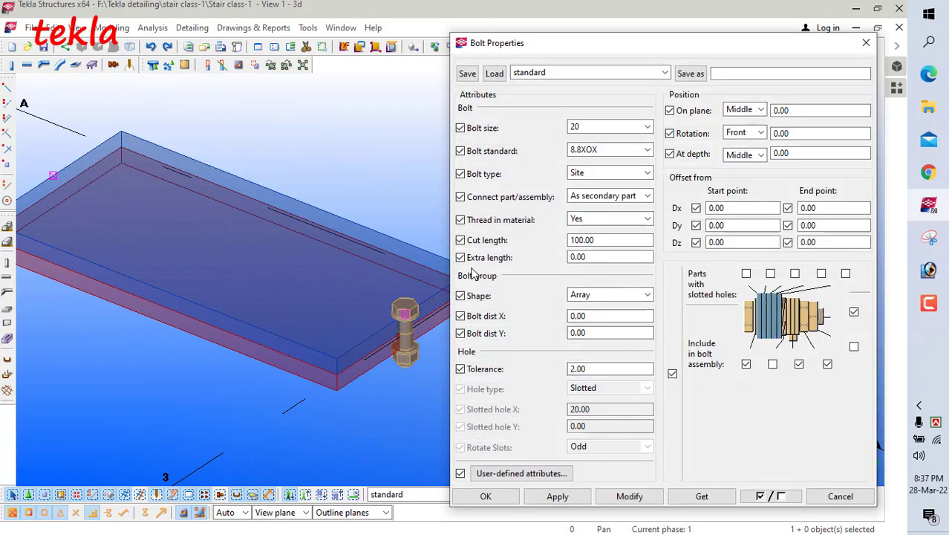
{"action": "scroll", "coordinate": [309, 253], "scroll_direction": "down", "scroll_amount": 4}
{"action": "scroll", "coordinate": [392, 274], "scroll_direction": "up", "scroll_amount": 5}
{"action": "scroll", "coordinate": [391, 291], "scroll_direction": "down", "scroll_amount": 3}
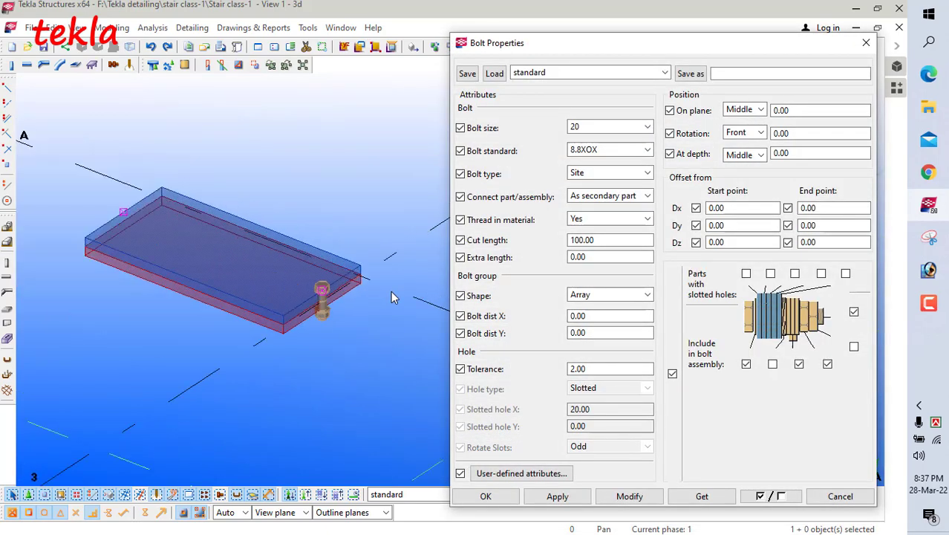
{"action": "scroll", "coordinate": [286, 284], "scroll_direction": "up", "scroll_amount": 3}
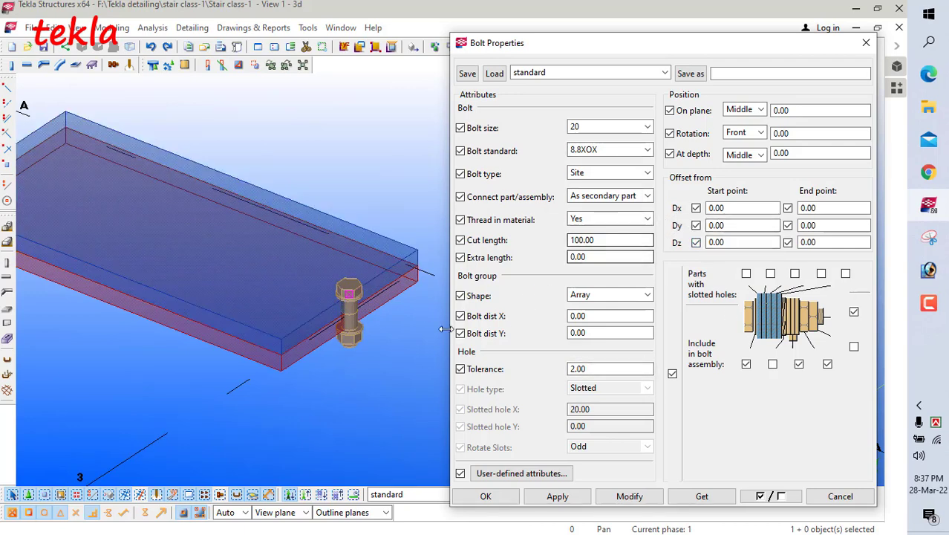
{"action": "double_click", "coordinate": [715, 208]}
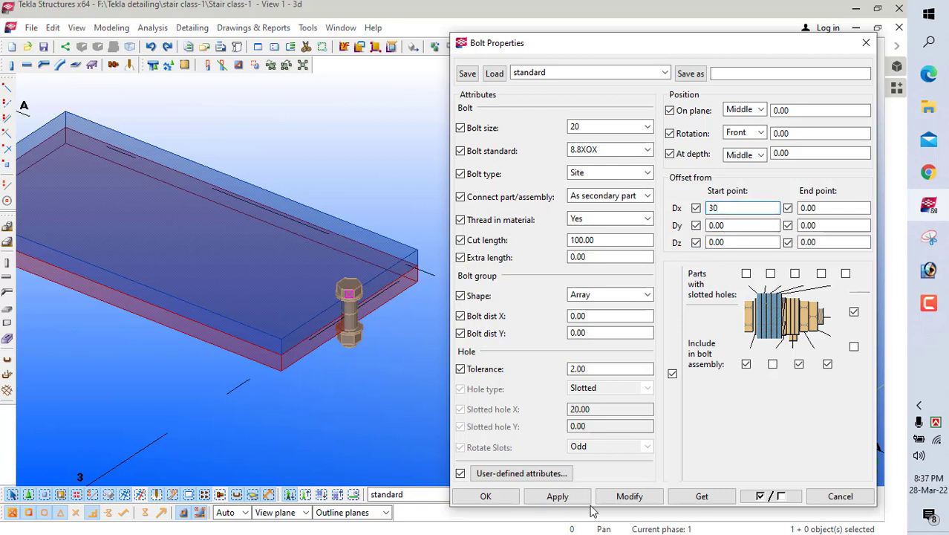
{"action": "left_click", "coordinate": [628, 497]}
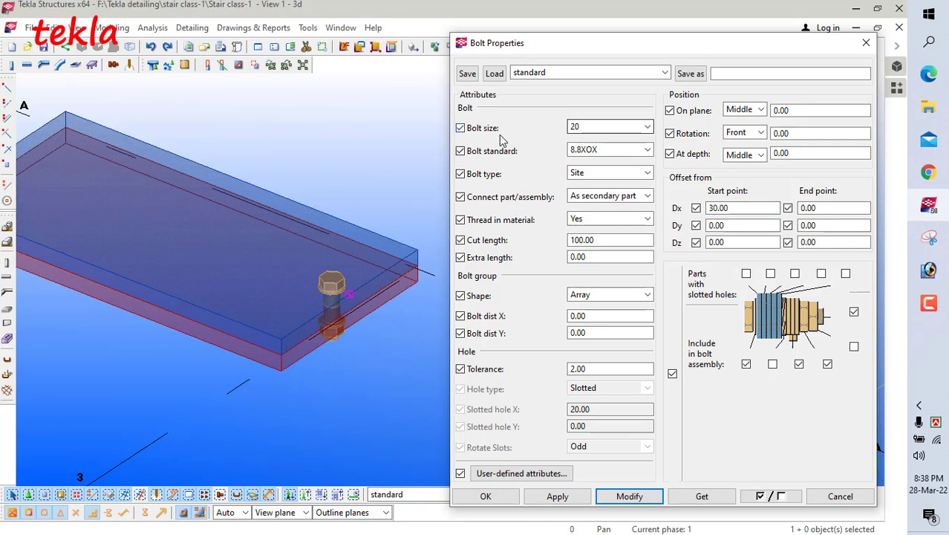
{"action": "left_click", "coordinate": [647, 128]}
{"action": "left_click", "coordinate": [627, 132]}
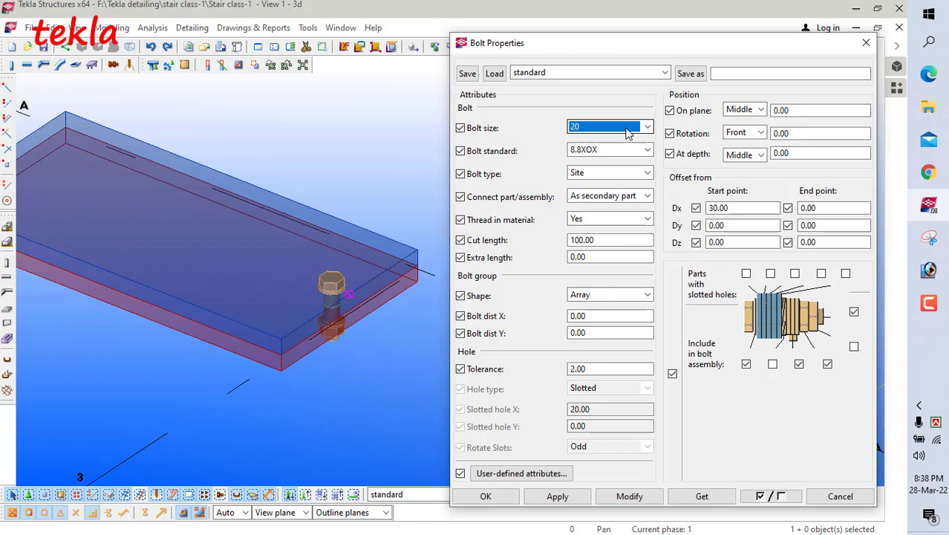
{"action": "left_click", "coordinate": [625, 152]}
{"action": "left_click", "coordinate": [625, 153]}
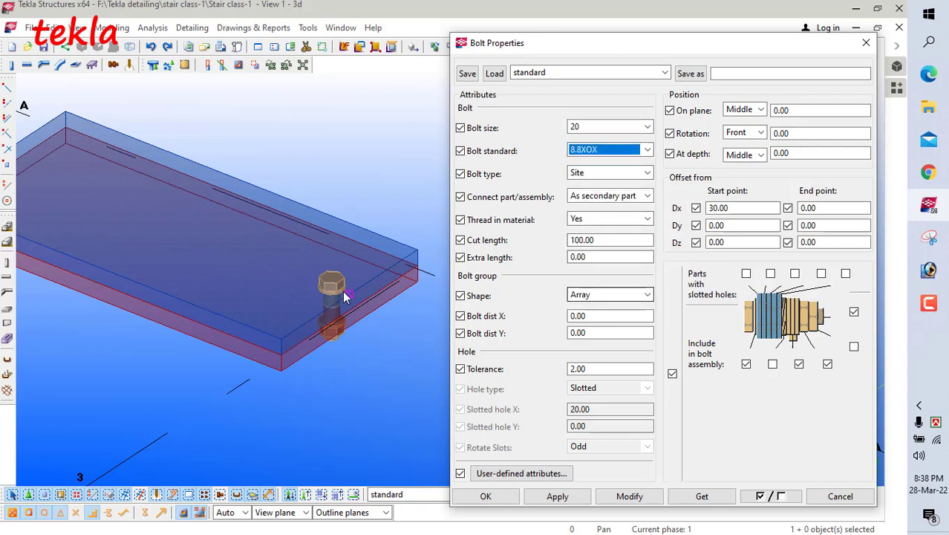
{"action": "left_click", "coordinate": [369, 298]}
{"action": "scroll", "coordinate": [369, 298], "scroll_direction": "down", "scroll_amount": 3}
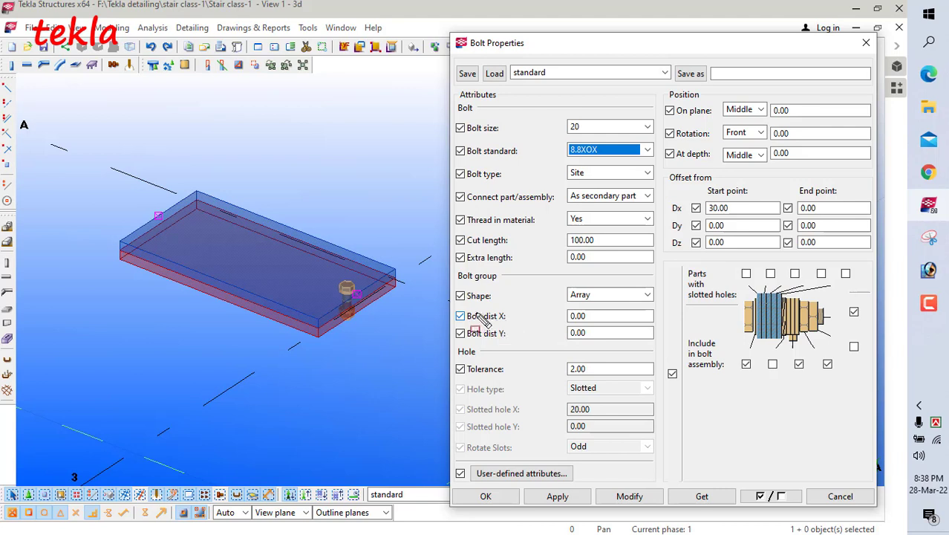
{"action": "left_click_drag", "start_coordinate": [444, 309], "coordinate": [628, 328]}
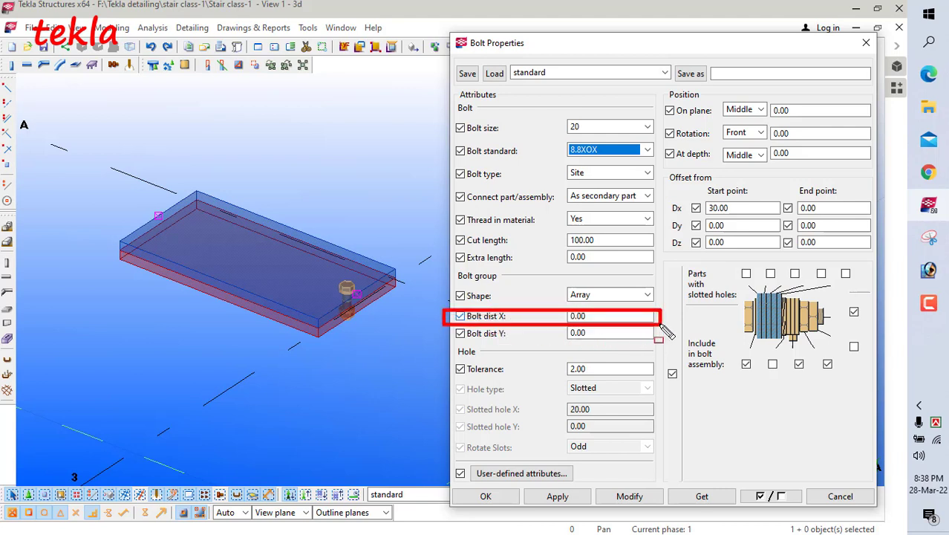
{"action": "key", "text": "Escape"}
- Set the bolt distance X to 7*60 and modify the bolt group into a row along the plates
{"action": "left_click", "coordinate": [601, 317]}
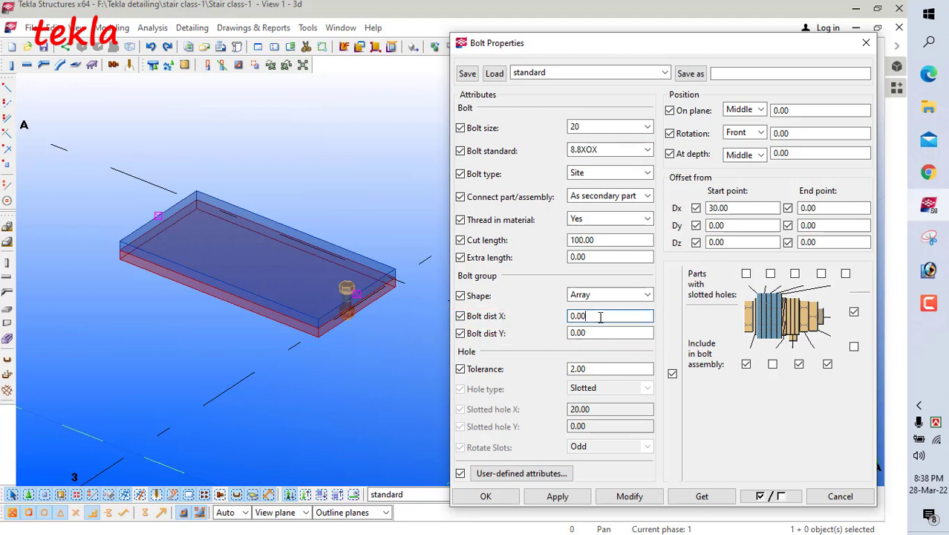
{"action": "left_click_drag", "start_coordinate": [592, 316], "coordinate": [556, 337]}
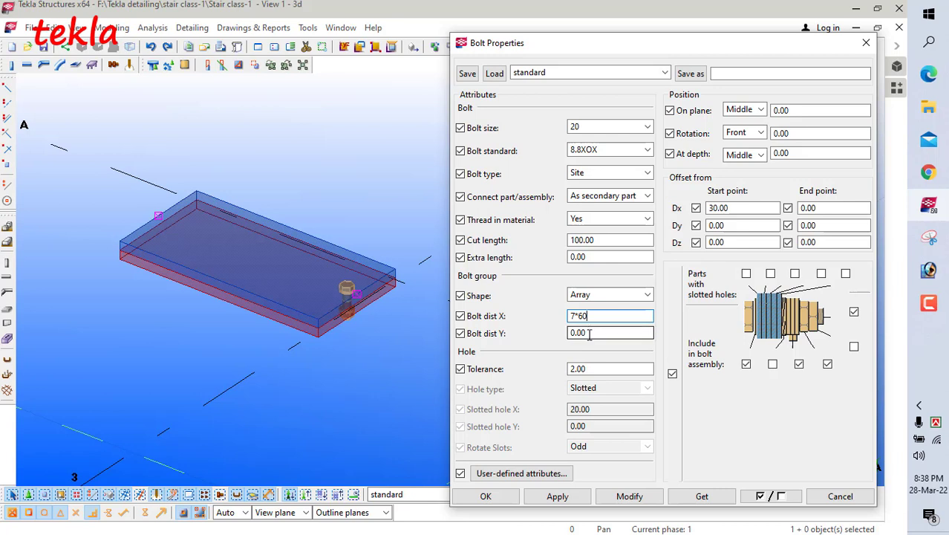
{"action": "left_click", "coordinate": [590, 333]}
{"action": "left_click", "coordinate": [629, 497]}
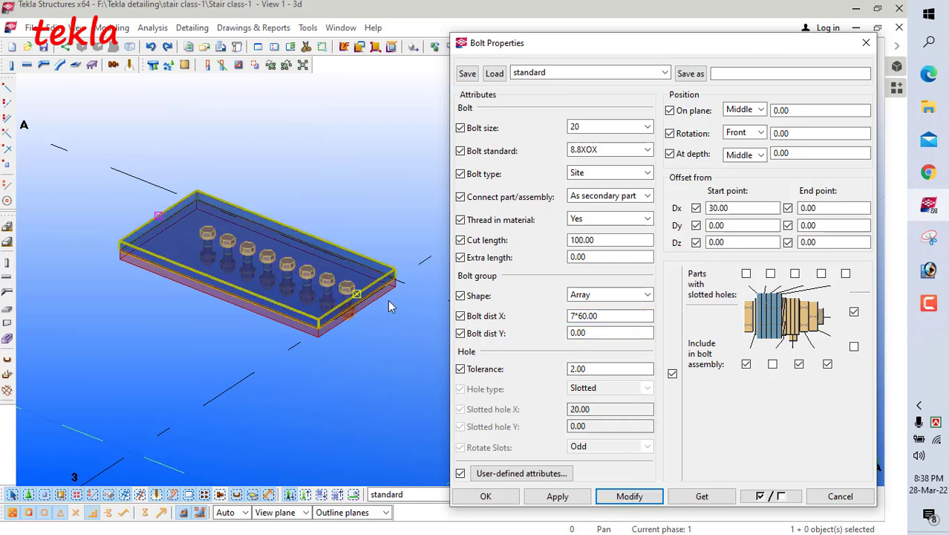
- Modify the bolt row with a bolt distance X of 7*70
{"action": "double_click", "coordinate": [581, 316]}
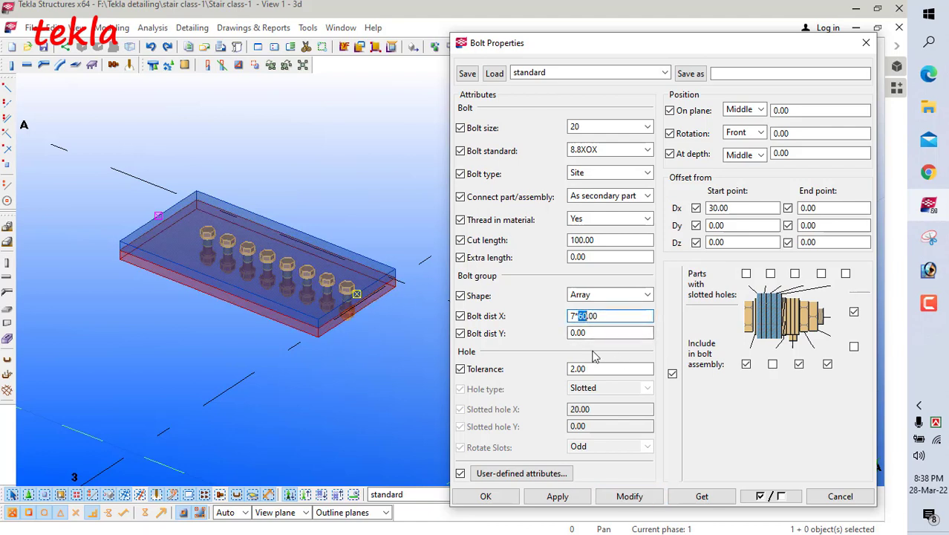
{"action": "type", "text": "70"}
{"action": "left_click", "coordinate": [630, 498]}
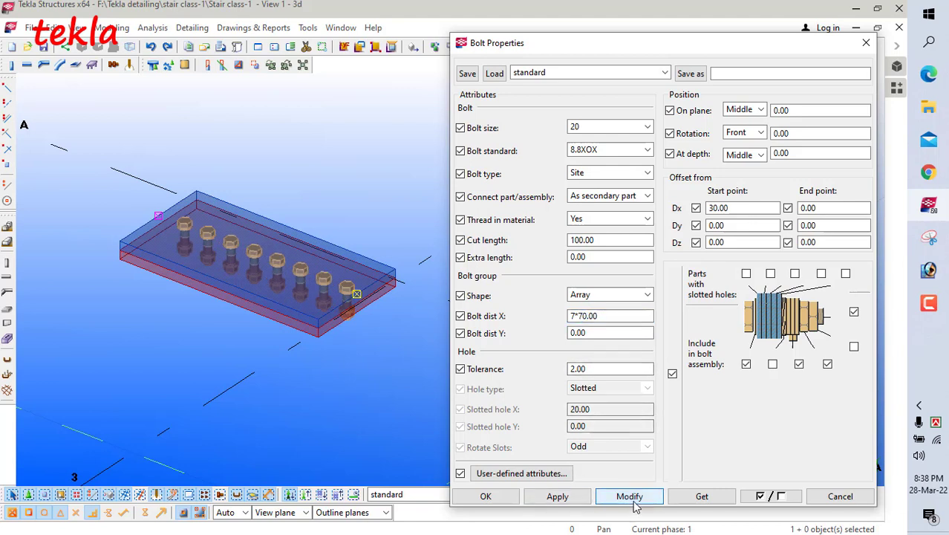
- Widen the bolt row's spacing with a bolt distance X of 7*75 and modify the group
{"action": "left_click", "coordinate": [586, 316]}
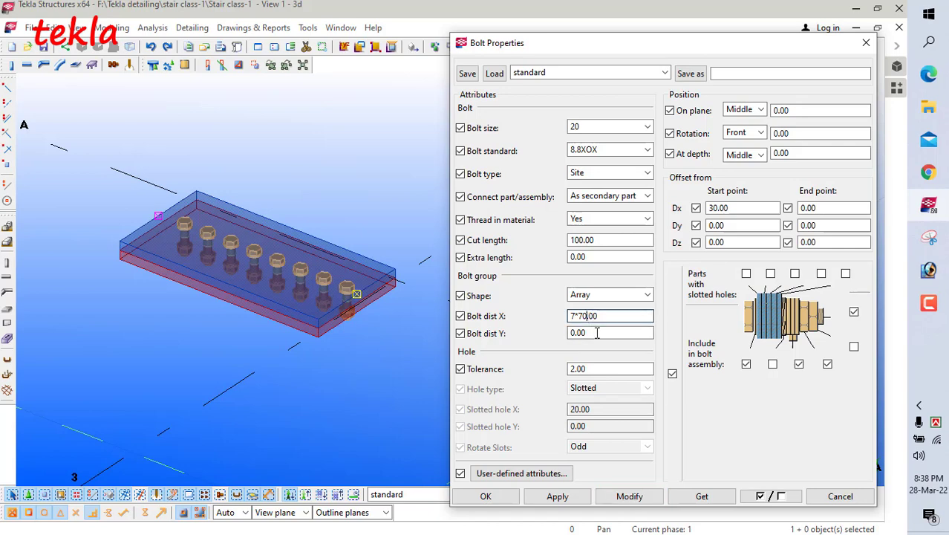
{"action": "key", "text": "BackSpace"}
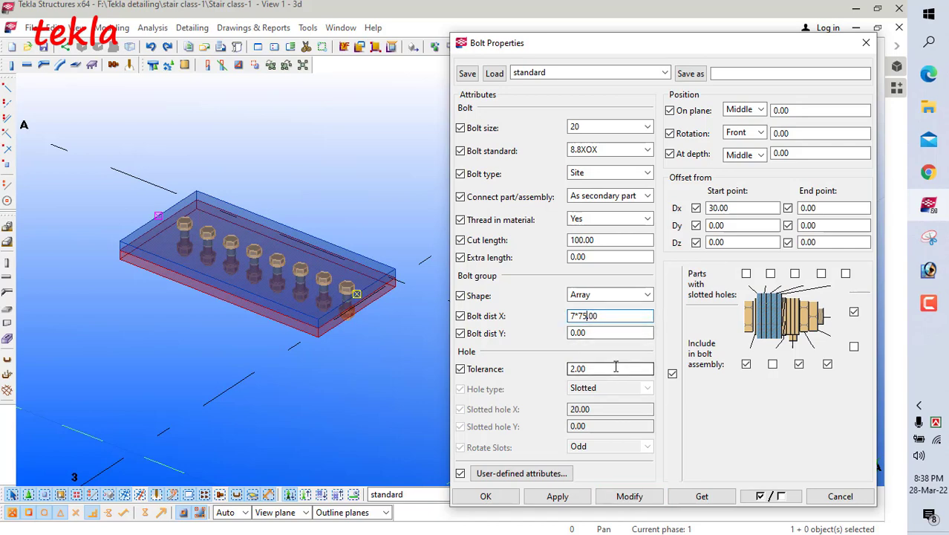
{"action": "type", "text": "5"}
{"action": "left_click", "coordinate": [630, 496]}
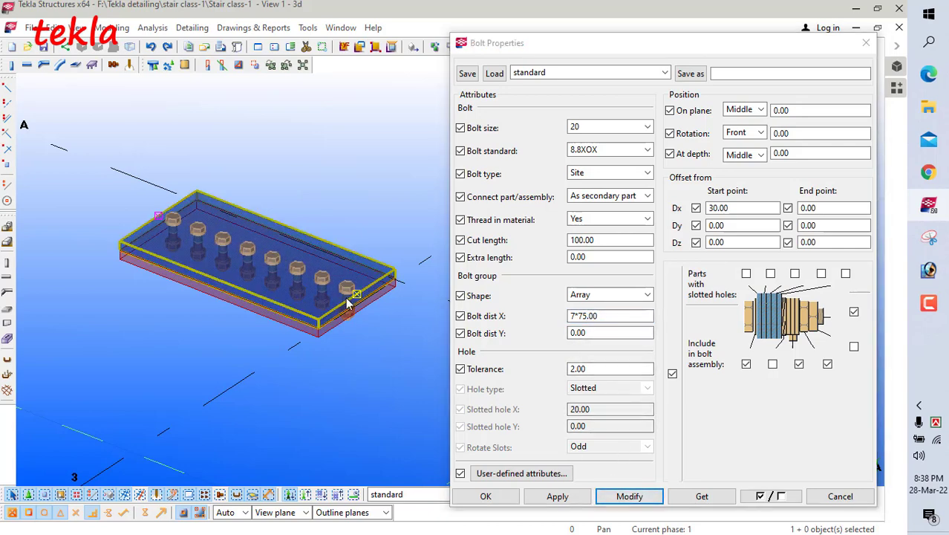
- Add parallel bolt rows across the plates with a bolt distance Y of 2*80 and modify the group
{"action": "scroll", "coordinate": [347, 301], "scroll_direction": "up", "scroll_amount": 3}
{"action": "scroll", "coordinate": [347, 296], "scroll_direction": "down", "scroll_amount": 2}
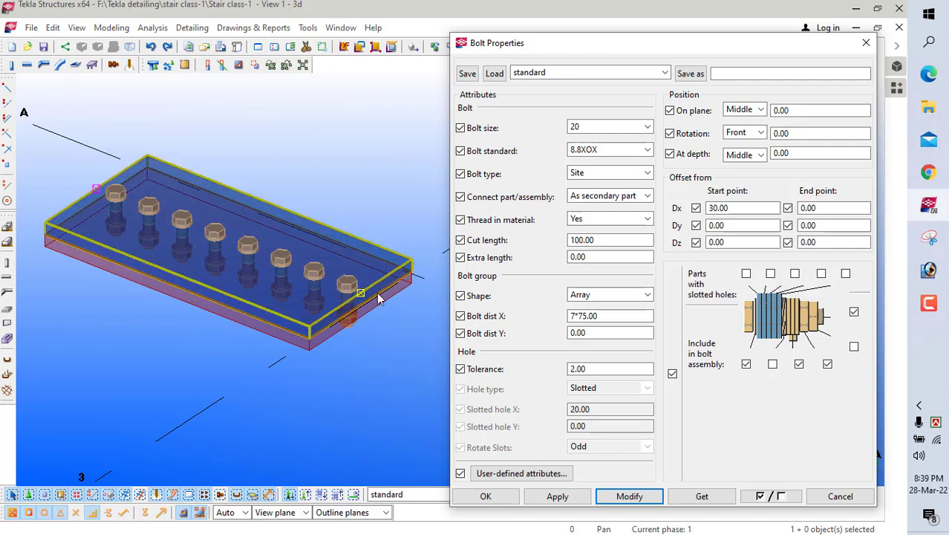
{"action": "double_click", "coordinate": [587, 333]}
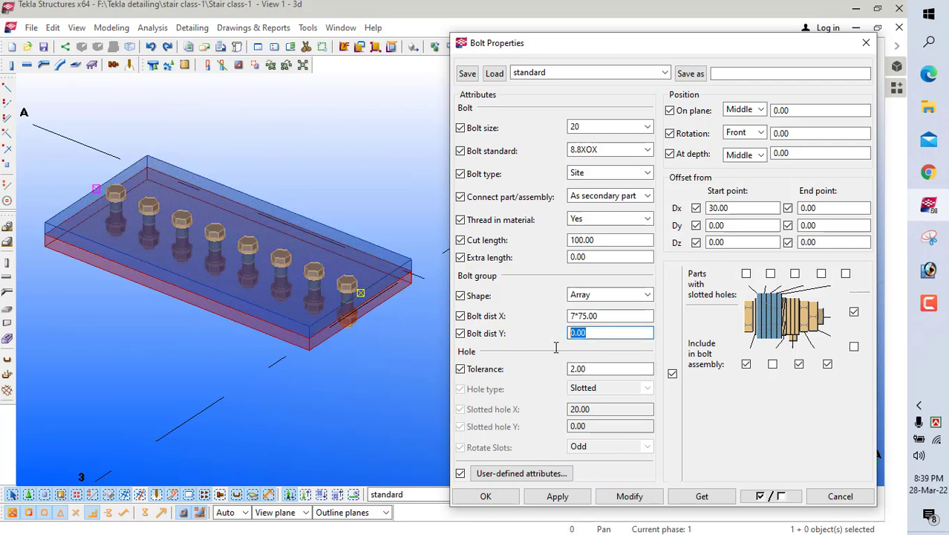
{"action": "type", "text": "2*80"}
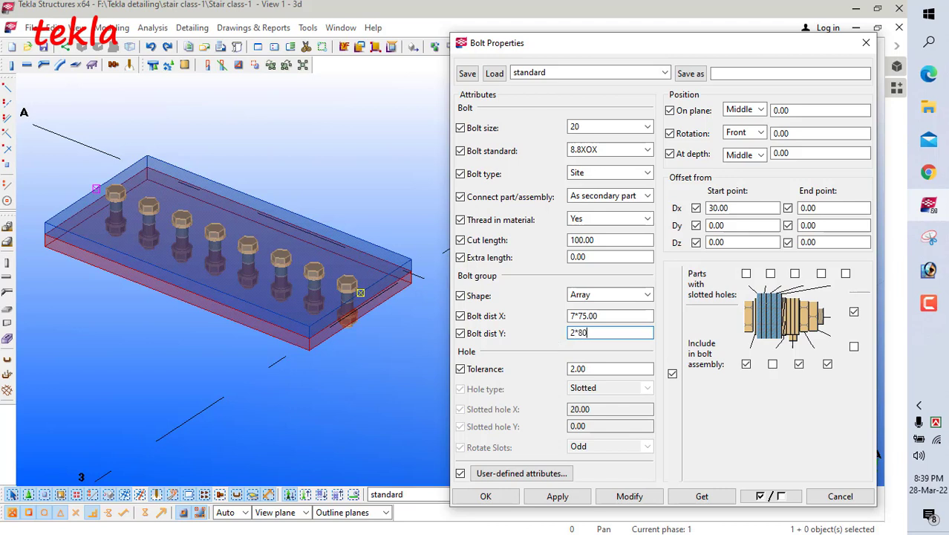
{"action": "left_click", "coordinate": [626, 496]}
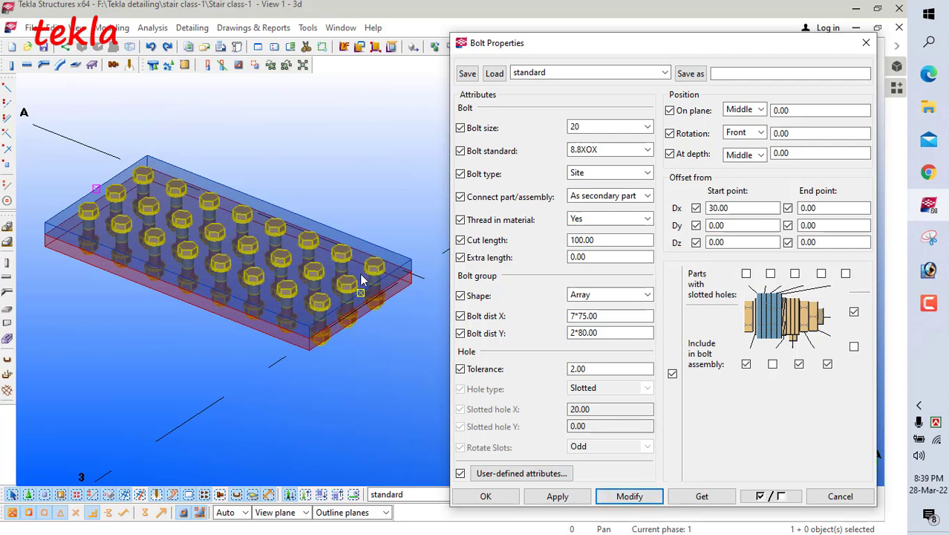
- Exclude the washer under the bolt heads from the bolt assembly, modify the group and inspect the heads
{"action": "scroll", "coordinate": [349, 286], "scroll_direction": "up", "scroll_amount": 2}
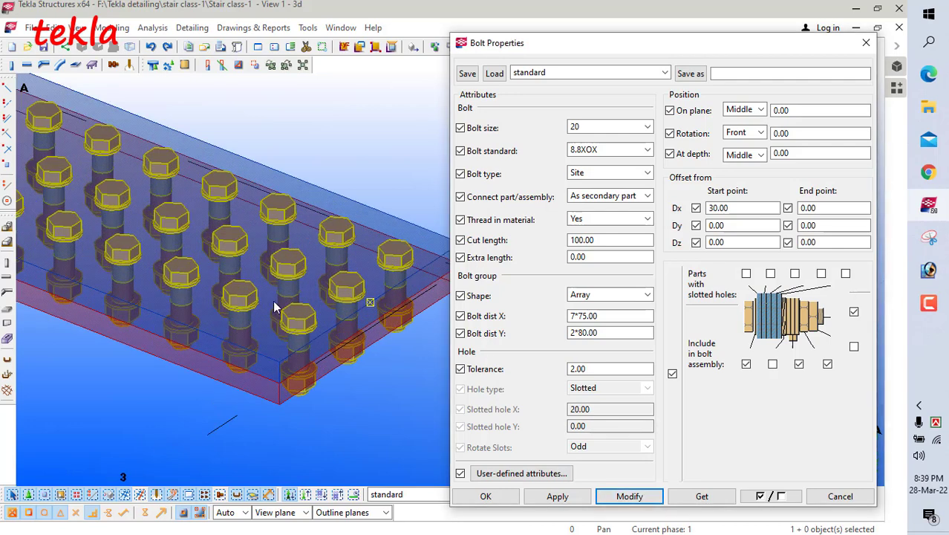
{"action": "scroll", "coordinate": [391, 305], "scroll_direction": "down", "scroll_amount": 3}
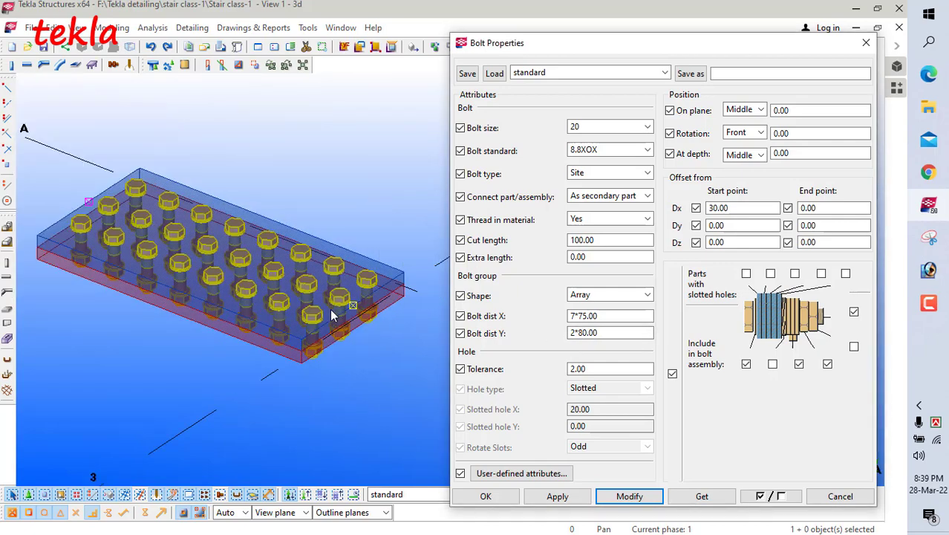
{"action": "scroll", "coordinate": [317, 321], "scroll_direction": "up", "scroll_amount": 2}
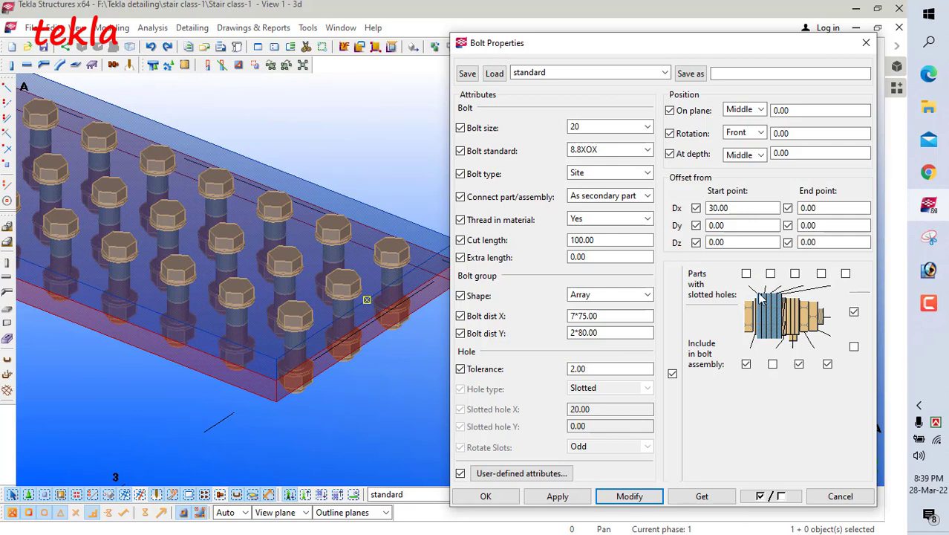
{"action": "mouse_move", "coordinate": [674, 260]}
{"action": "left_mouse_down"}
{"action": "mouse_move", "coordinate": [839, 396]}
{"action": "mouse_move", "coordinate": [888, 398]}
{"action": "mouse_move", "coordinate": [879, 399]}
{"action": "left_mouse_up"}
{"action": "key", "text": "Escape"}
{"action": "left_click", "coordinate": [745, 364]}
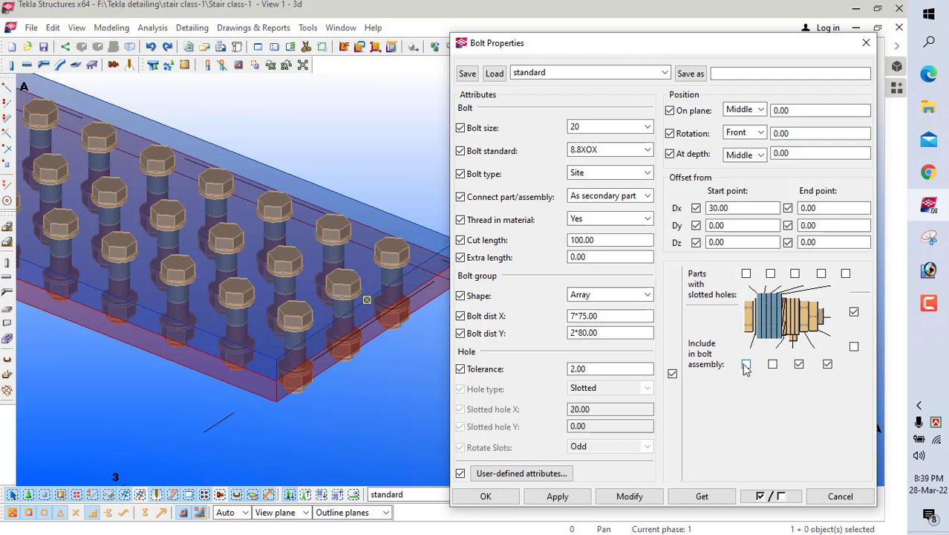
{"action": "left_click", "coordinate": [629, 496]}
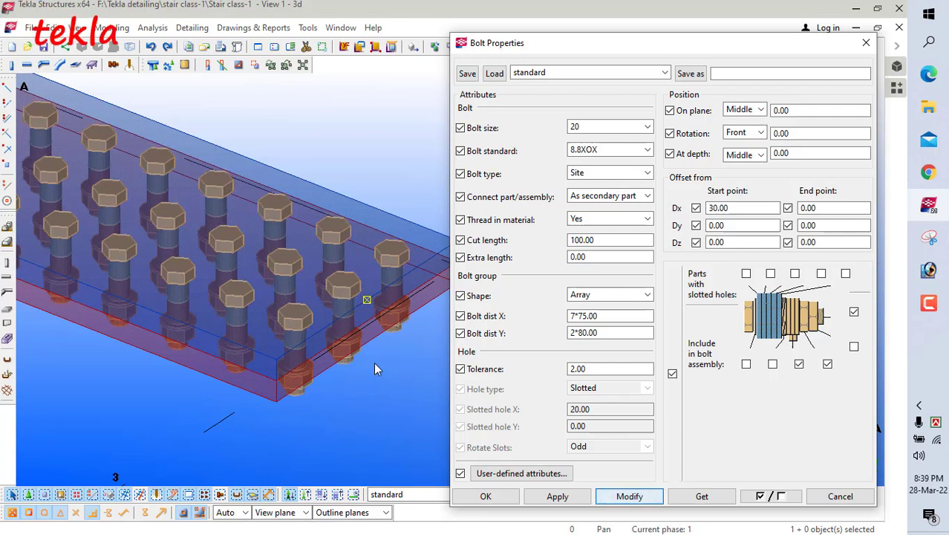
{"action": "scroll", "coordinate": [303, 329], "scroll_direction": "up", "scroll_amount": 3}
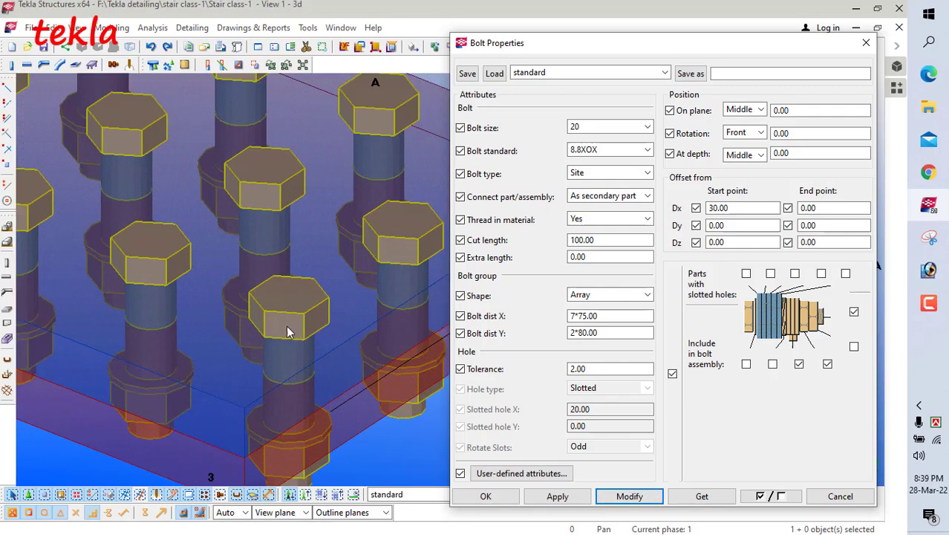
{"action": "scroll", "coordinate": [296, 343], "scroll_direction": "down", "scroll_amount": 3}
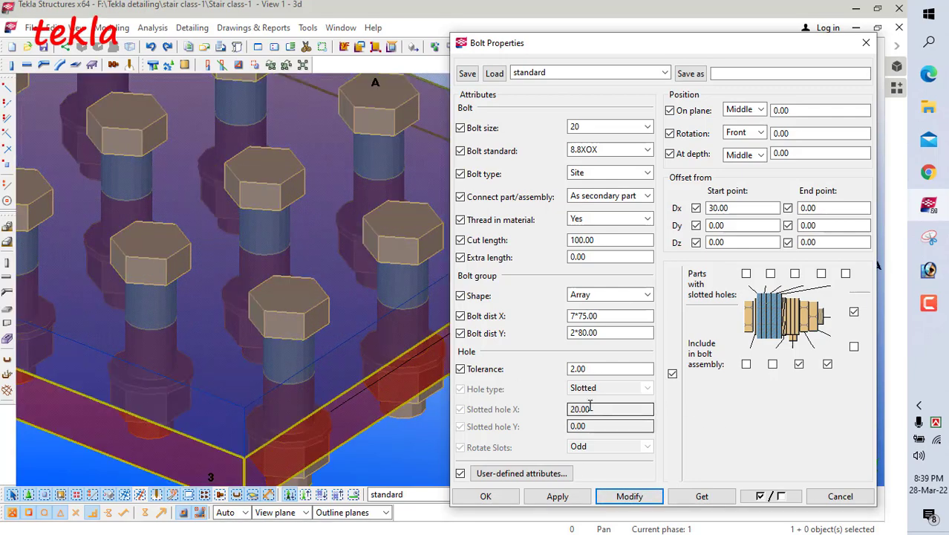
- Try the bolt assembly without the outer nut-side washer by modifying the group, and include that washer again
{"action": "scroll", "coordinate": [283, 392], "scroll_direction": "up", "scroll_amount": 5}
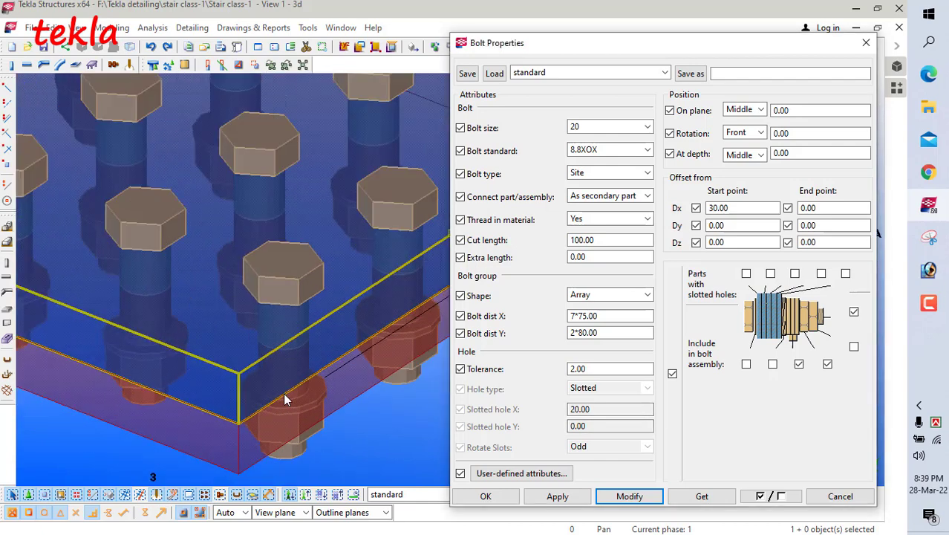
{"action": "left_click", "coordinate": [799, 364]}
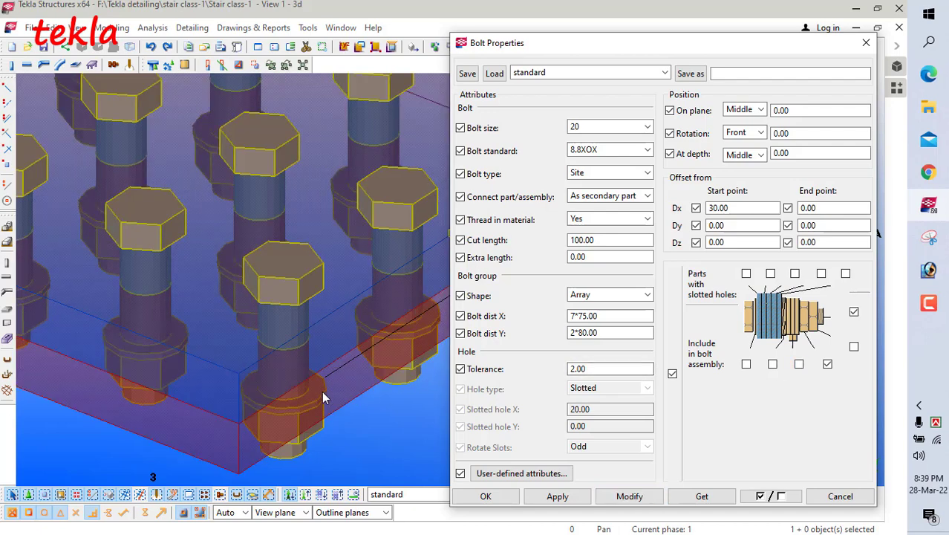
{"action": "left_click", "coordinate": [633, 496]}
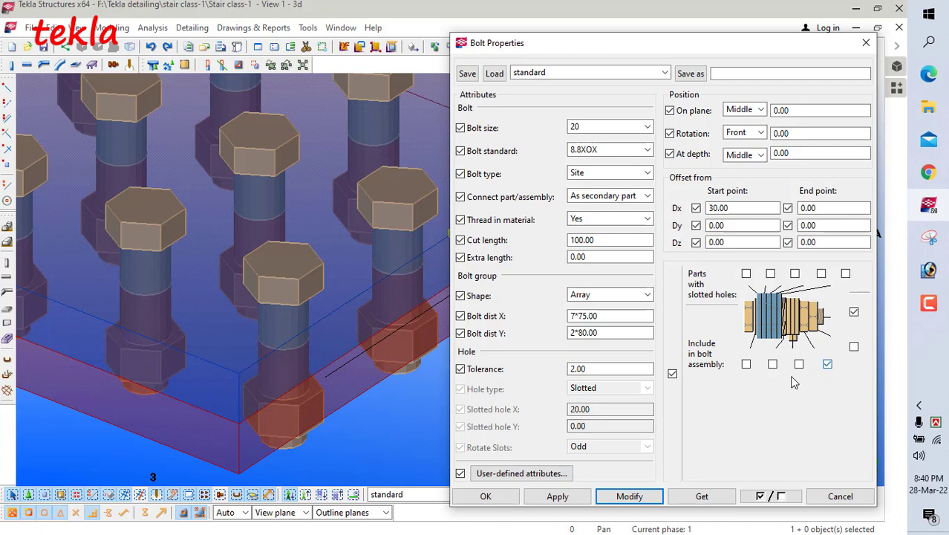
{"action": "left_click", "coordinate": [799, 364]}
{"action": "left_click", "coordinate": [631, 498]}
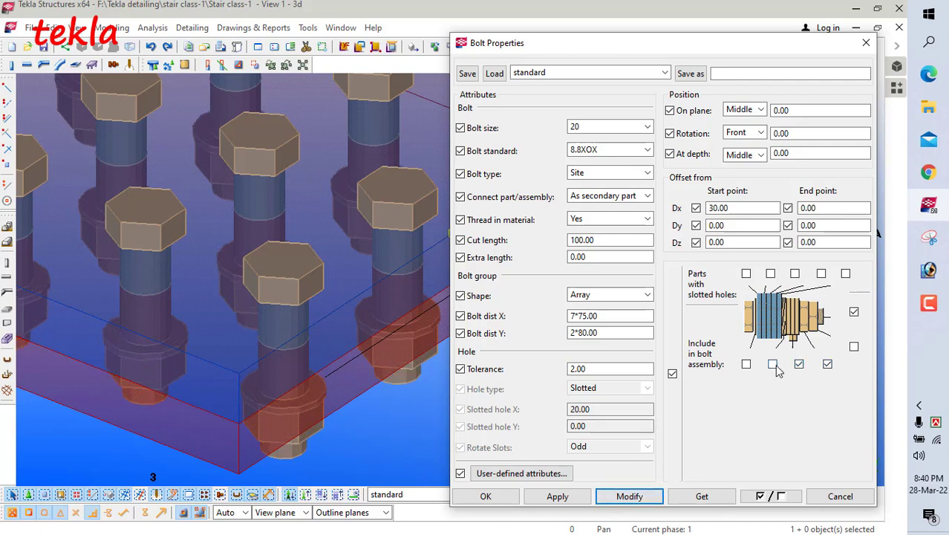
- Try the inner nut-side washer in the assembly, with and without the outer one, and restore only the outer washer in the group
{"action": "left_click", "coordinate": [773, 364]}
{"action": "left_click", "coordinate": [632, 498]}
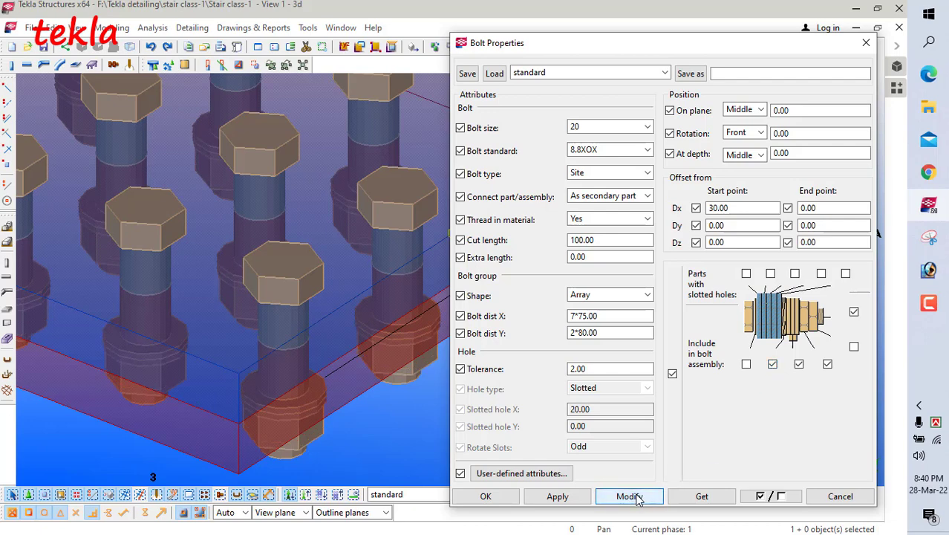
{"action": "left_click", "coordinate": [799, 364]}
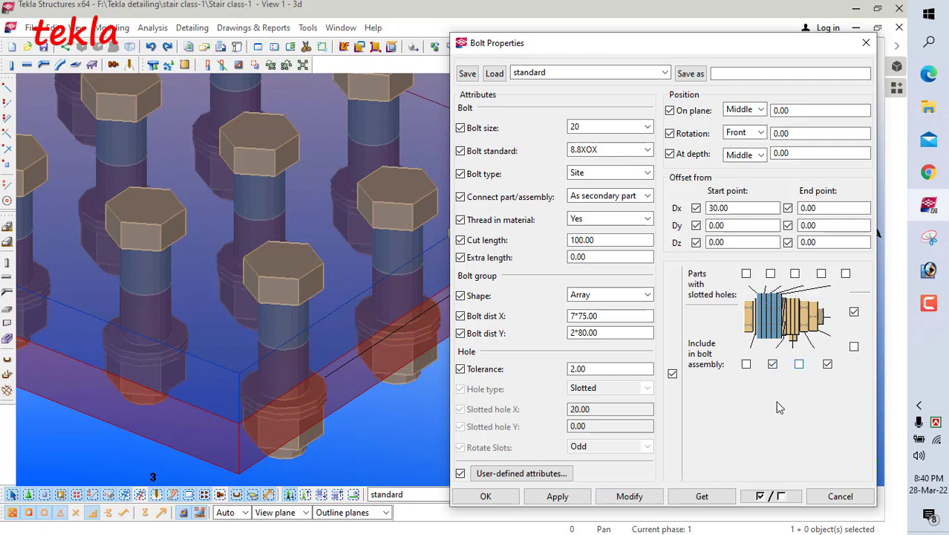
{"action": "left_click", "coordinate": [629, 496]}
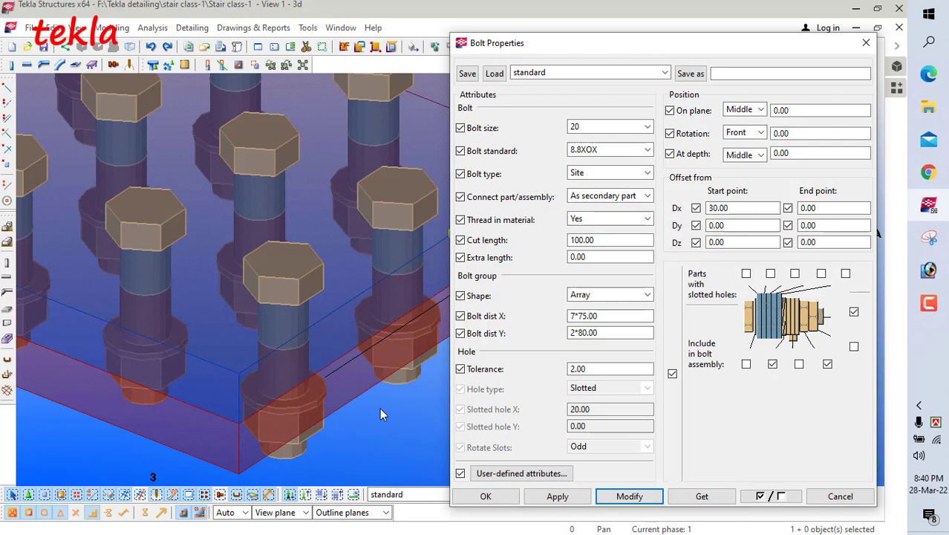
{"action": "left_click", "coordinate": [799, 364]}
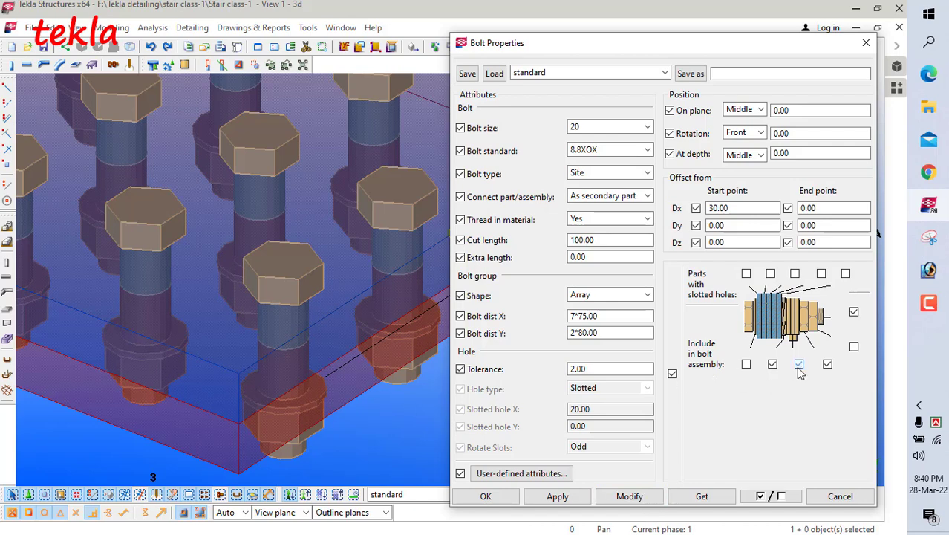
{"action": "left_click", "coordinate": [772, 364]}
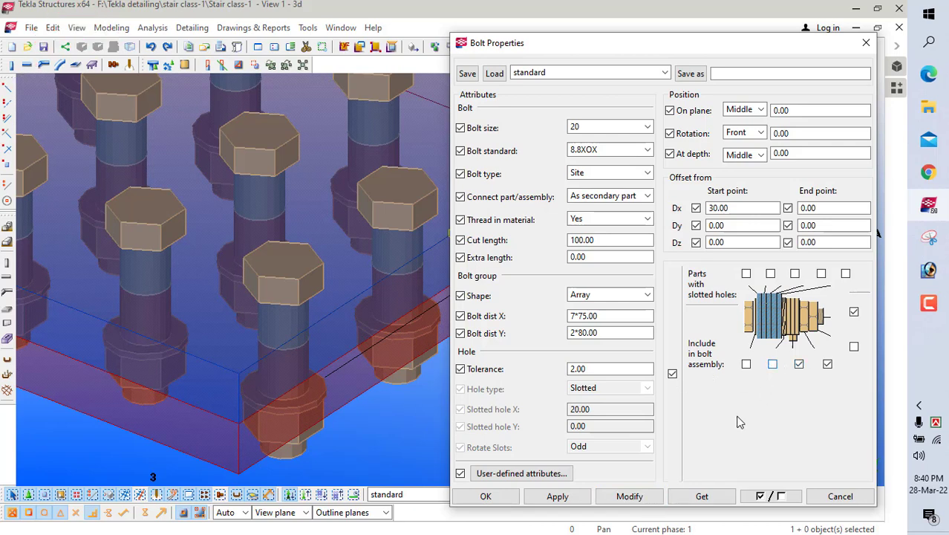
{"action": "left_click", "coordinate": [629, 496]}
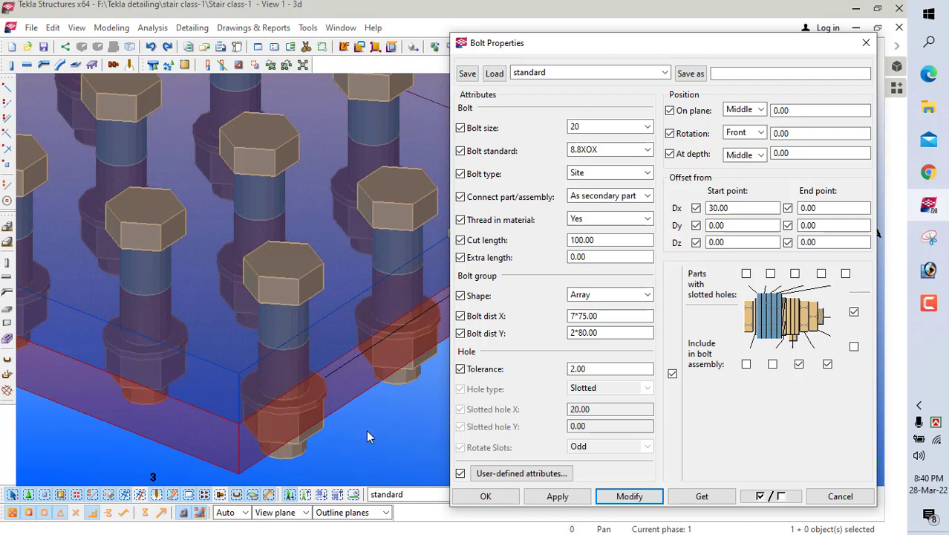
- Include the second nut in the bolt assembly, modify the group and inspect the nut ends
{"action": "scroll", "coordinate": [366, 430], "scroll_direction": "down", "scroll_amount": 1}
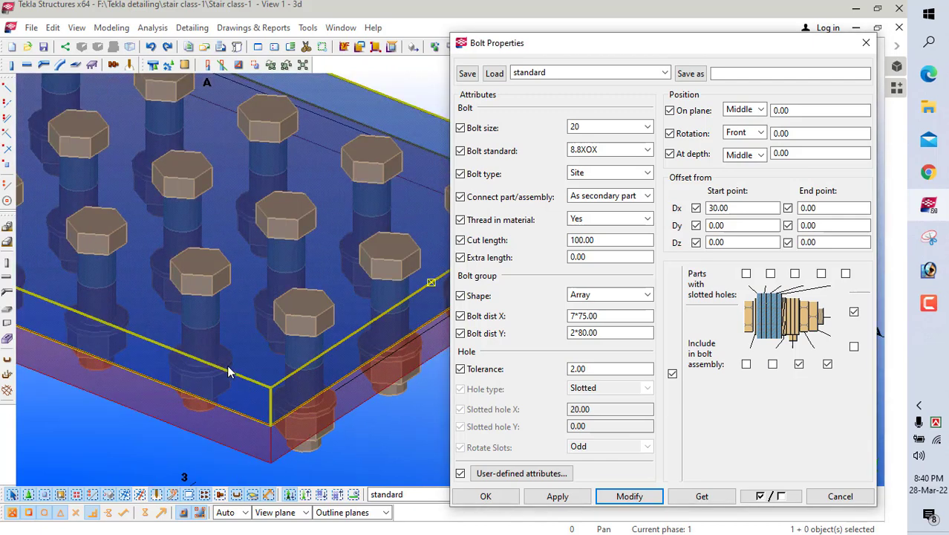
{"action": "scroll", "coordinate": [228, 367], "scroll_direction": "down", "scroll_amount": 2}
{"action": "scroll", "coordinate": [261, 395], "scroll_direction": "up", "scroll_amount": 1}
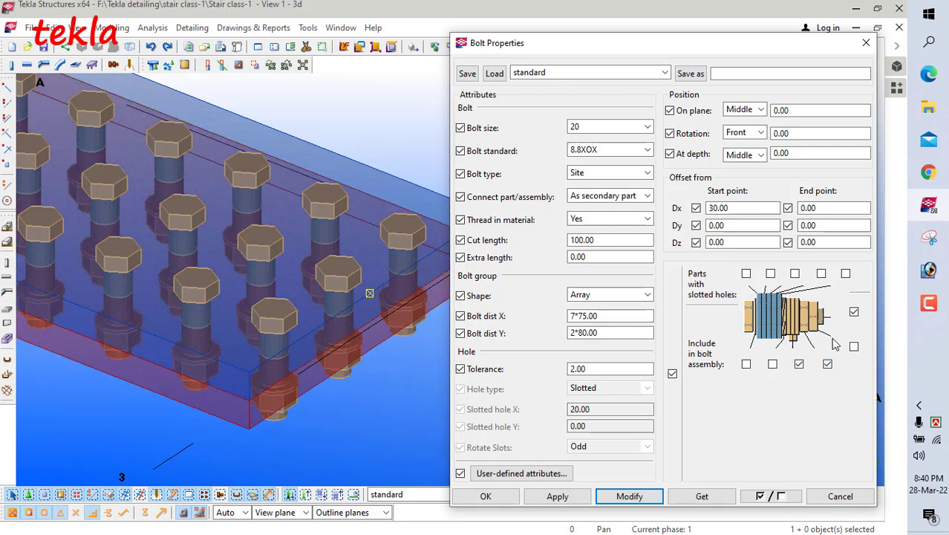
{"action": "left_click", "coordinate": [854, 347]}
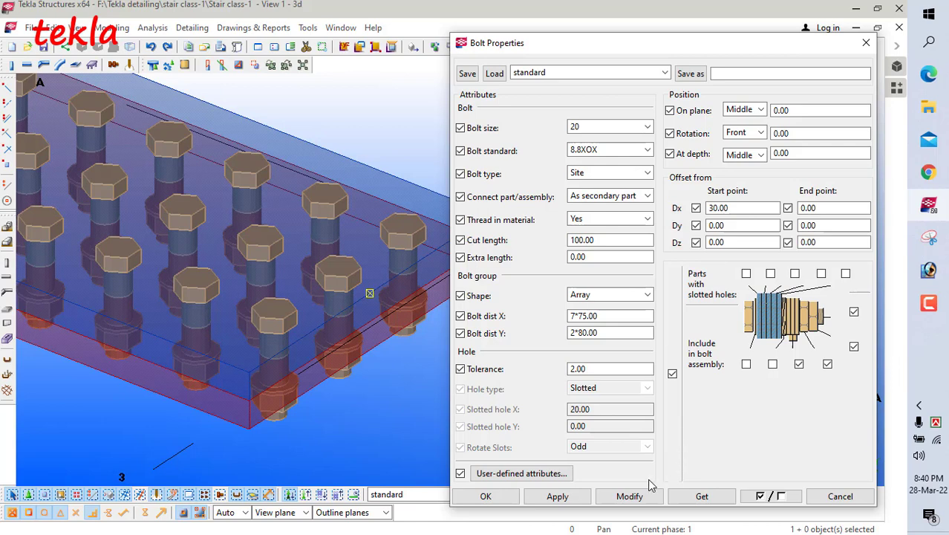
{"action": "left_click", "coordinate": [629, 496]}
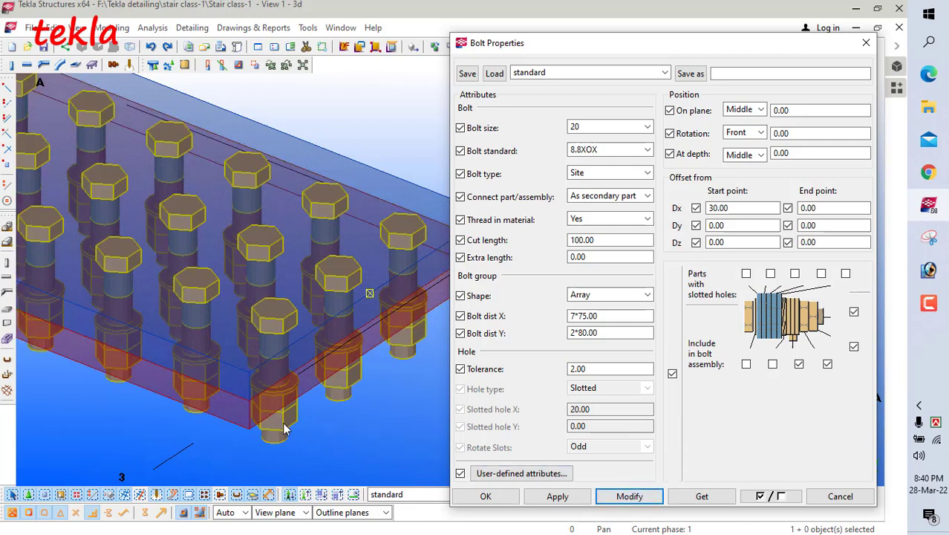
{"action": "scroll", "coordinate": [286, 430], "scroll_direction": "up", "scroll_amount": 3}
{"action": "scroll", "coordinate": [286, 430], "scroll_direction": "down", "scroll_amount": 1}
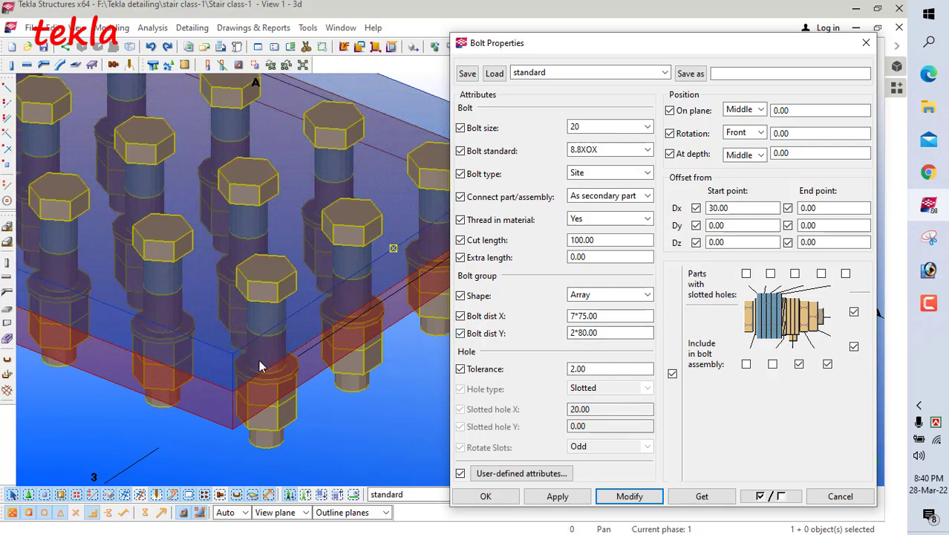
{"action": "scroll", "coordinate": [260, 366], "scroll_direction": "down", "scroll_amount": 2}
{"action": "scroll", "coordinate": [275, 353], "scroll_direction": "up", "scroll_amount": 2}
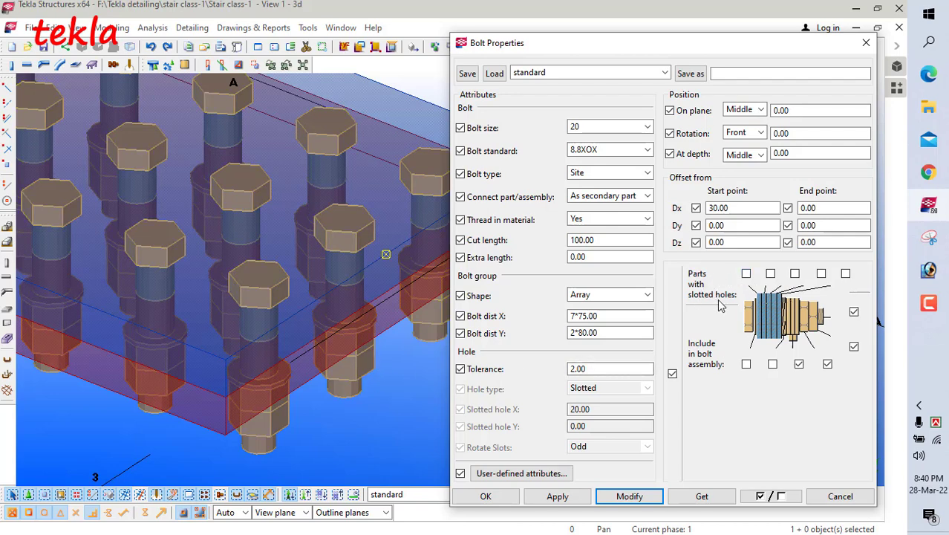
{"action": "key", "text": "ctrl+shift+d"}
{"action": "left_click_drag", "start_coordinate": [674, 263], "coordinate": [752, 310]}
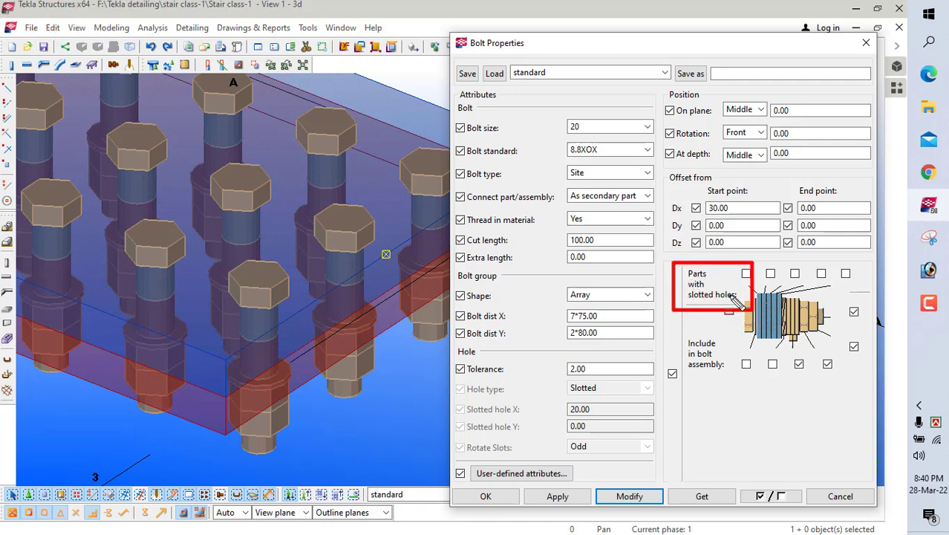
{"action": "key", "text": "Escape"}
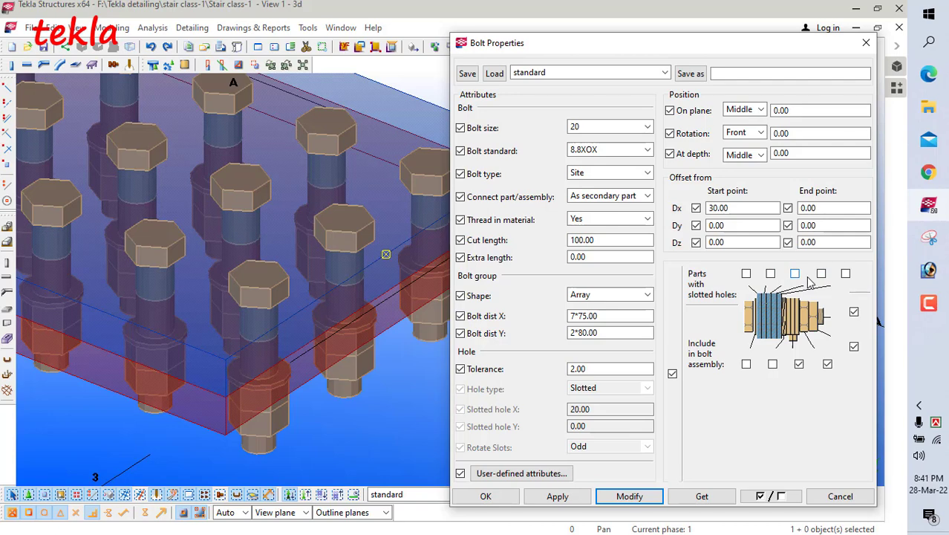
- Enable slotted holes for only the first part under the bolt heads, with the hole type Slotted
{"action": "left_click", "coordinate": [747, 274]}
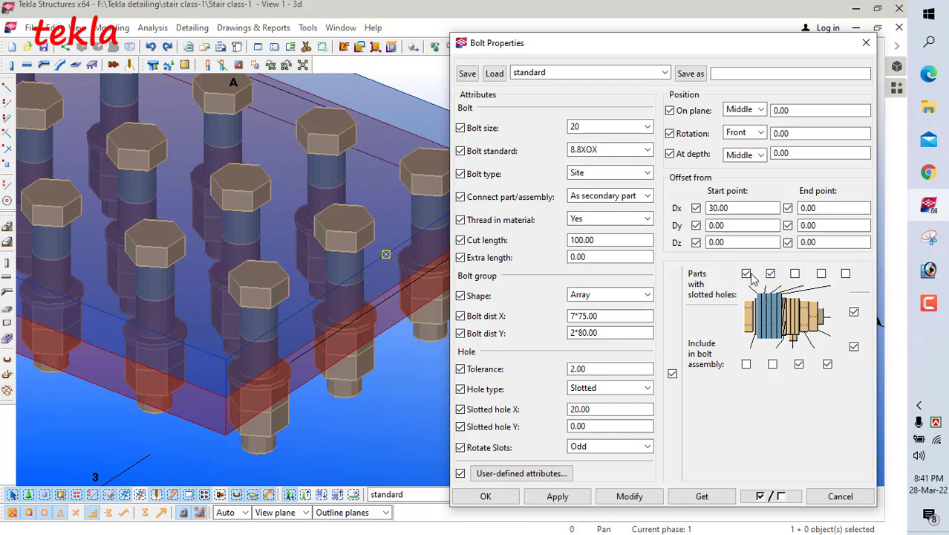
{"action": "left_click", "coordinate": [770, 274]}
{"action": "left_click", "coordinate": [587, 369]}
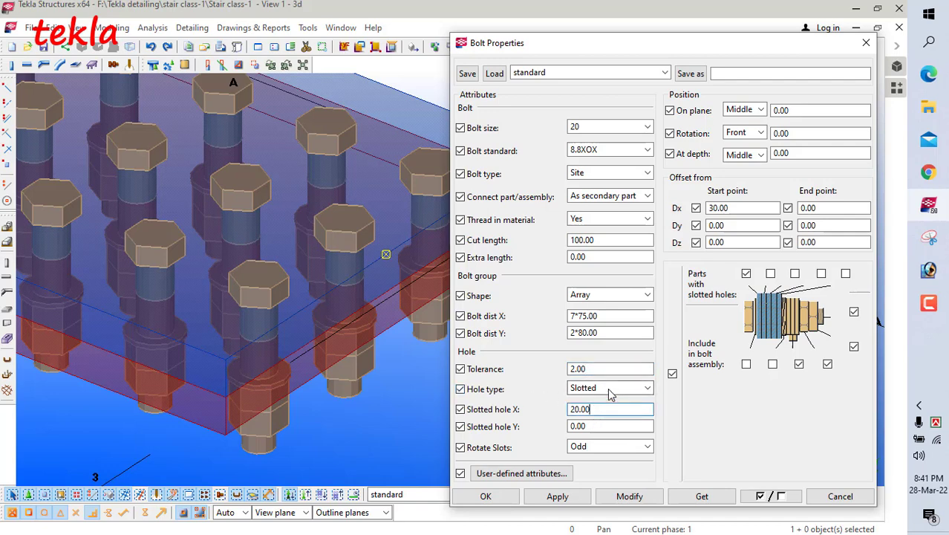
{"action": "left_click", "coordinate": [609, 389]}
{"action": "left_click", "coordinate": [603, 414]}
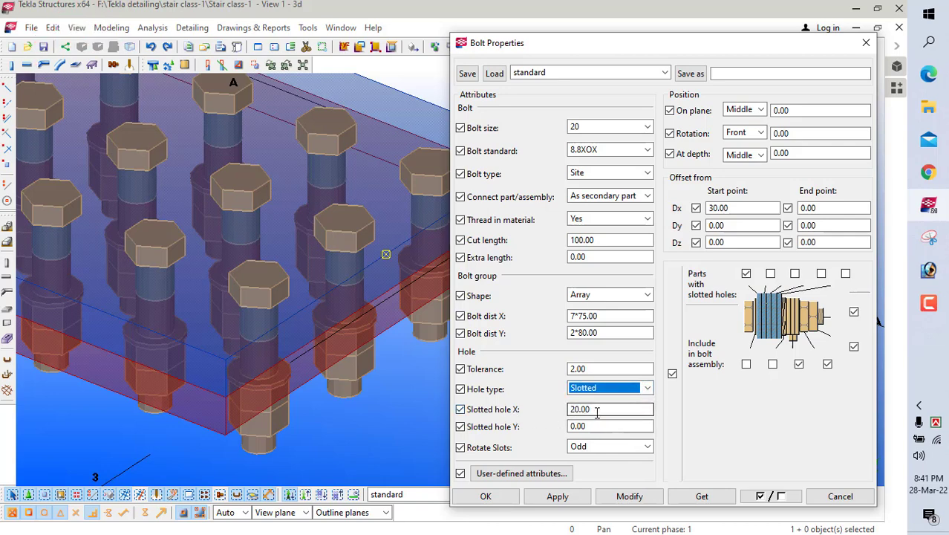
- Set slotted hole X to 15, modify the bolt group and inspect the slots in the upper plate
{"action": "left_click_drag", "start_coordinate": [597, 412], "coordinate": [561, 419]}
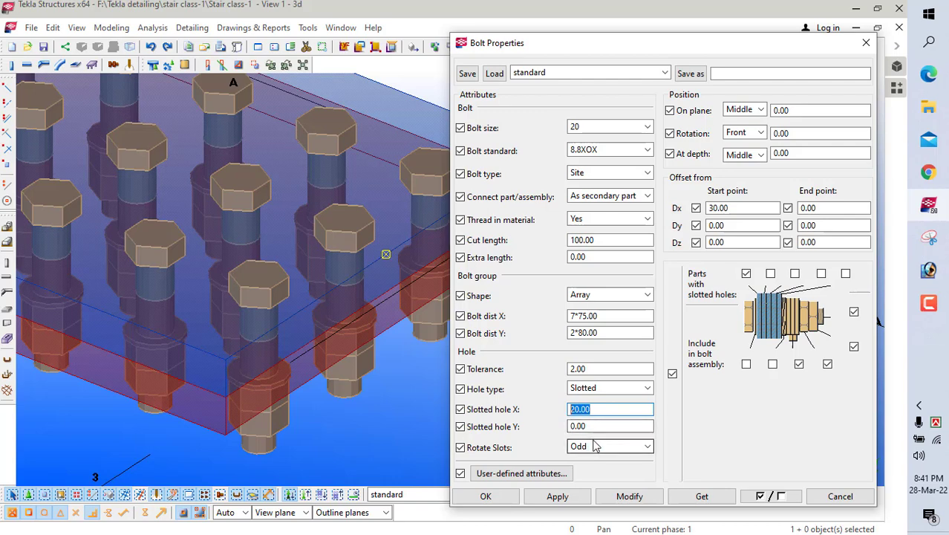
{"action": "type", "text": "15"}
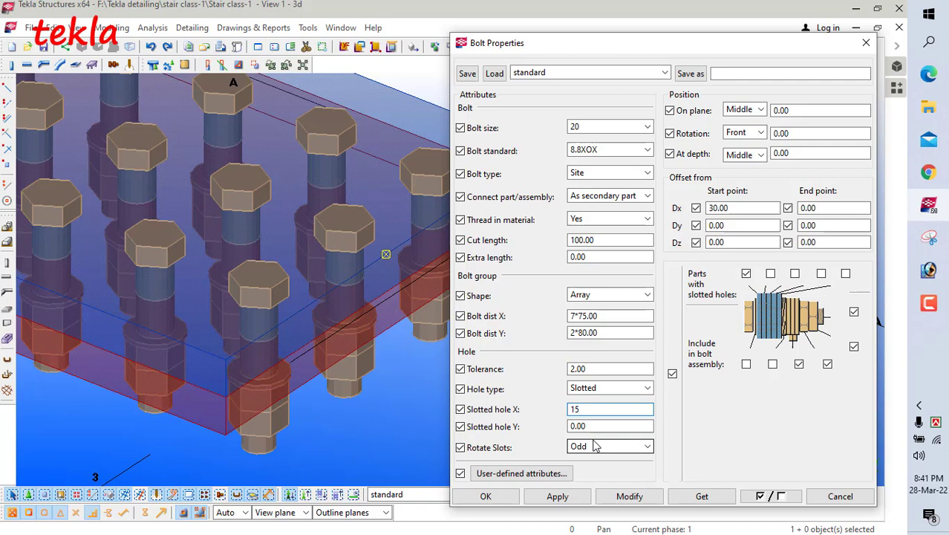
{"action": "left_click", "coordinate": [628, 496]}
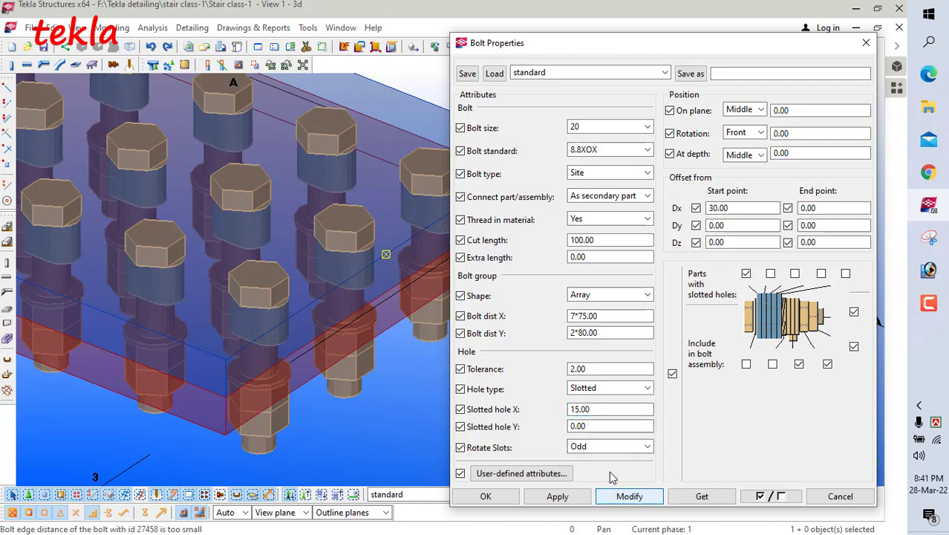
{"action": "scroll", "coordinate": [279, 328], "scroll_direction": "up", "scroll_amount": 4}
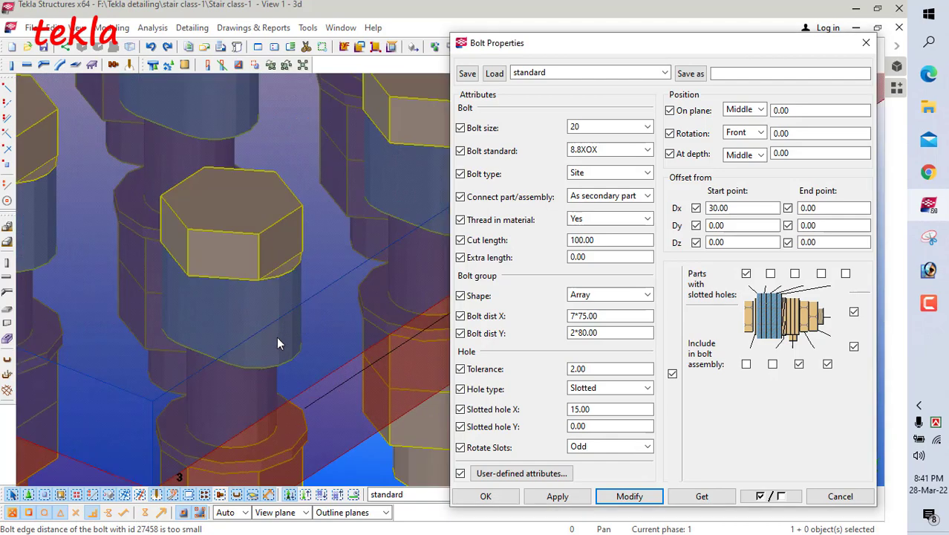
{"action": "left_click", "coordinate": [321, 386]}
{"action": "scroll", "coordinate": [331, 378], "scroll_direction": "down", "scroll_amount": 4}
{"action": "left_click", "coordinate": [326, 362]}
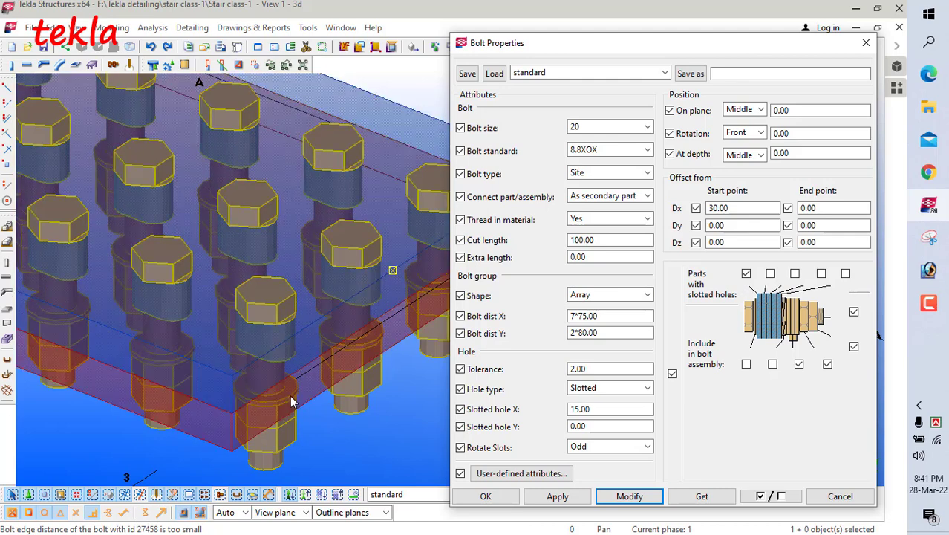
- Enable slotted holes for the second part as well, modify the bolt group and inspect the slots in both plates
{"action": "left_click", "coordinate": [770, 274]}
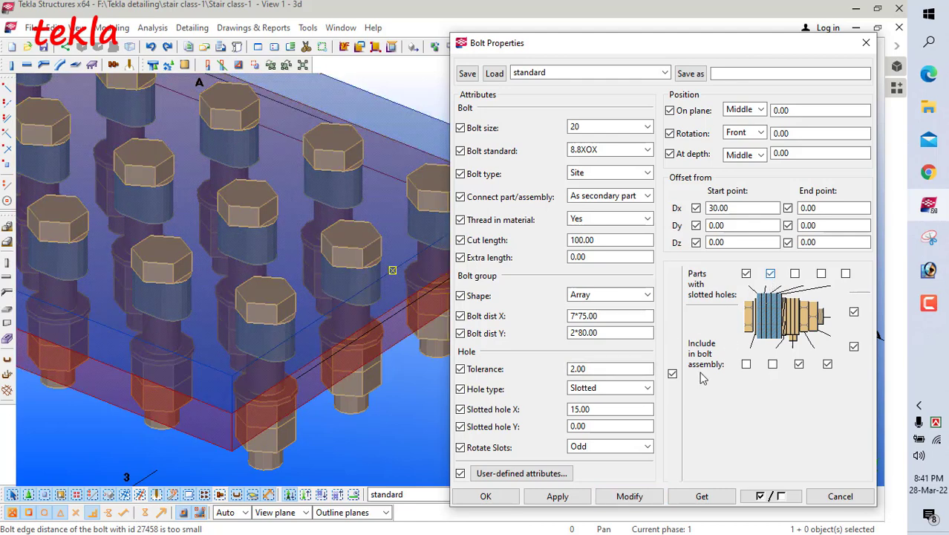
{"action": "left_click", "coordinate": [628, 497]}
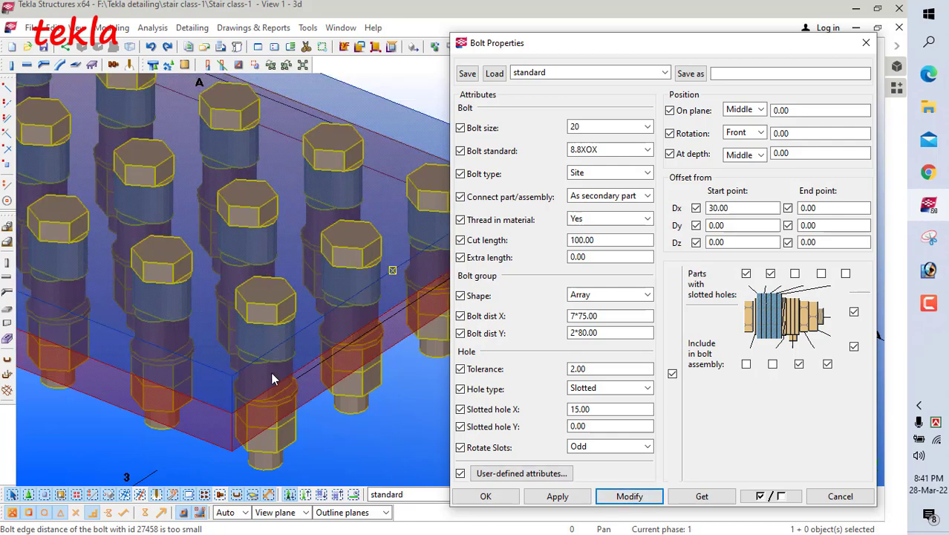
{"action": "scroll", "coordinate": [268, 372], "scroll_direction": "up", "scroll_amount": 5}
{"action": "scroll", "coordinate": [259, 378], "scroll_direction": "down", "scroll_amount": 5}
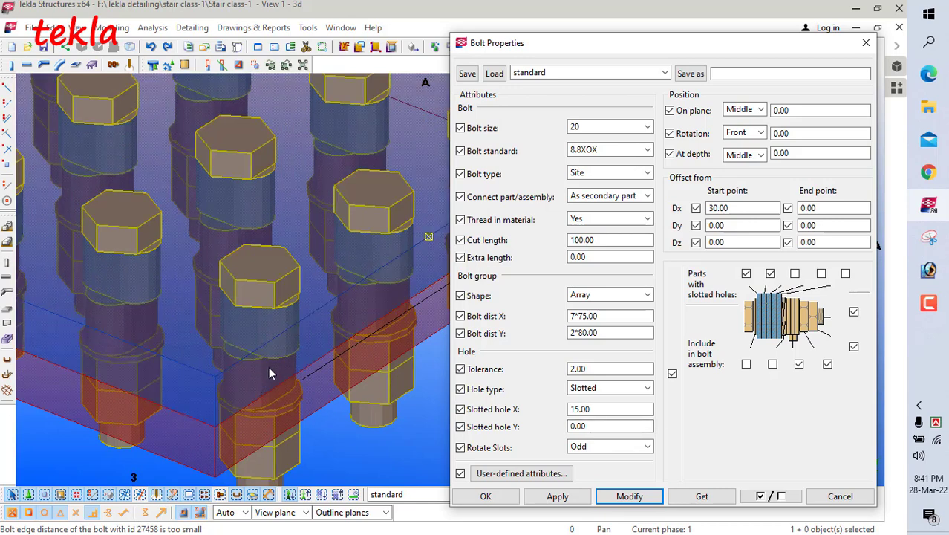
- Try Parallel slot rotation on the bolt group and return the rotation to Odd, modifying the group each time
{"action": "left_click", "coordinate": [600, 447]}
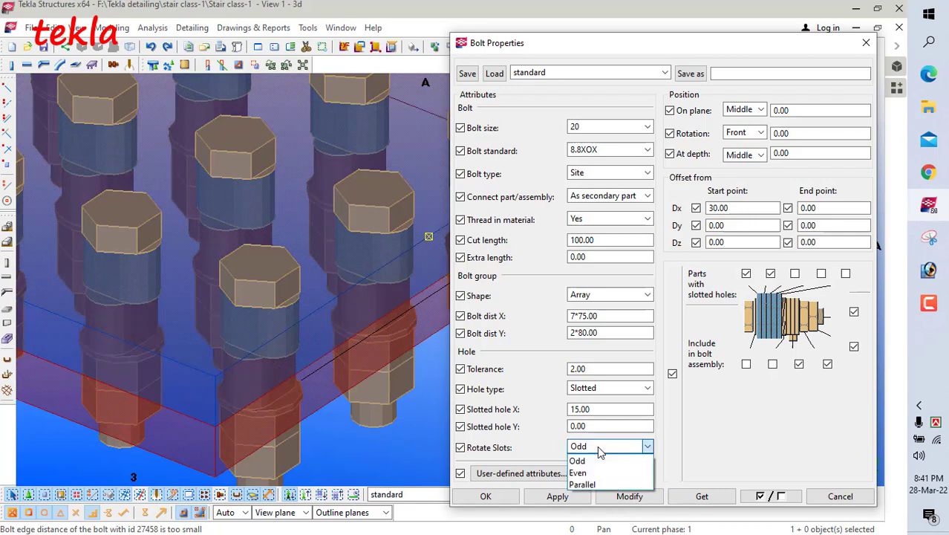
{"action": "left_click", "coordinate": [598, 484]}
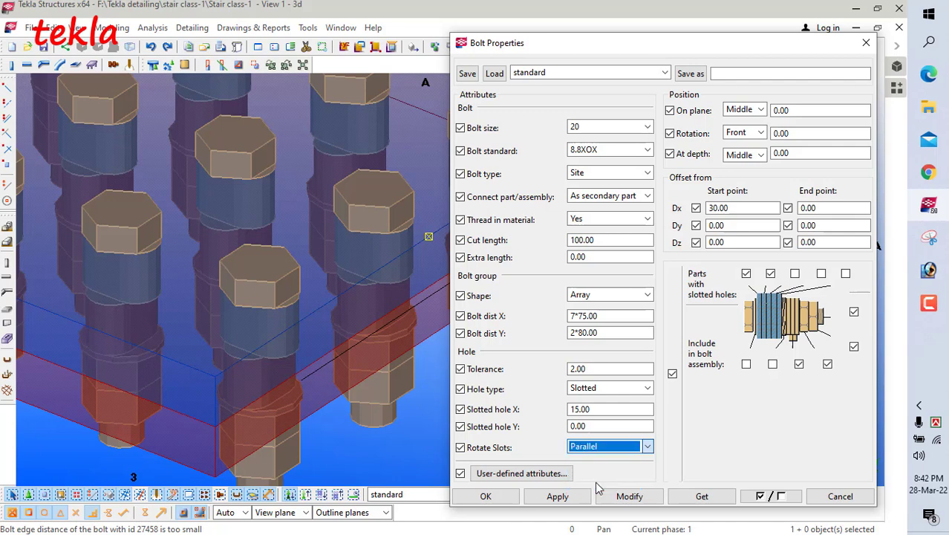
{"action": "left_click", "coordinate": [615, 495]}
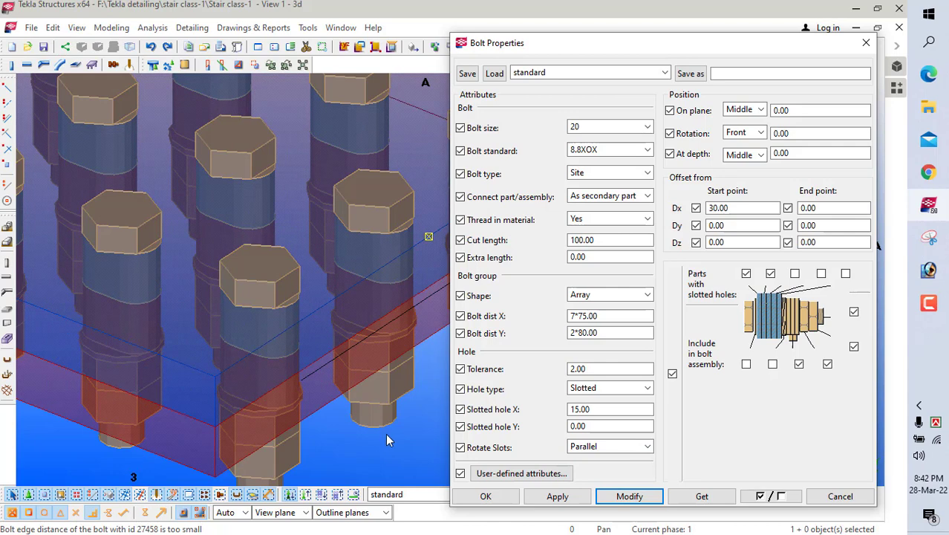
{"action": "left_click", "coordinate": [609, 446]}
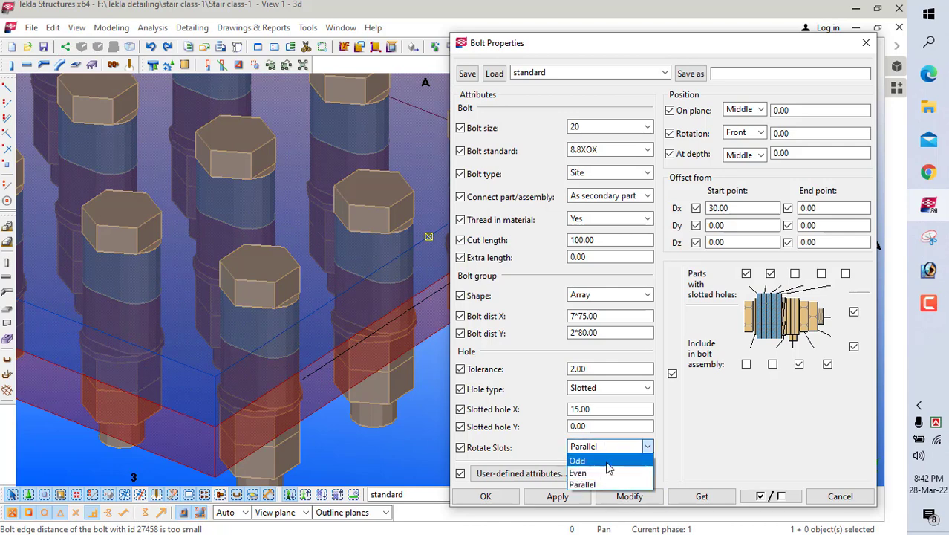
{"action": "left_click", "coordinate": [609, 462]}
{"action": "left_click", "coordinate": [615, 500]}
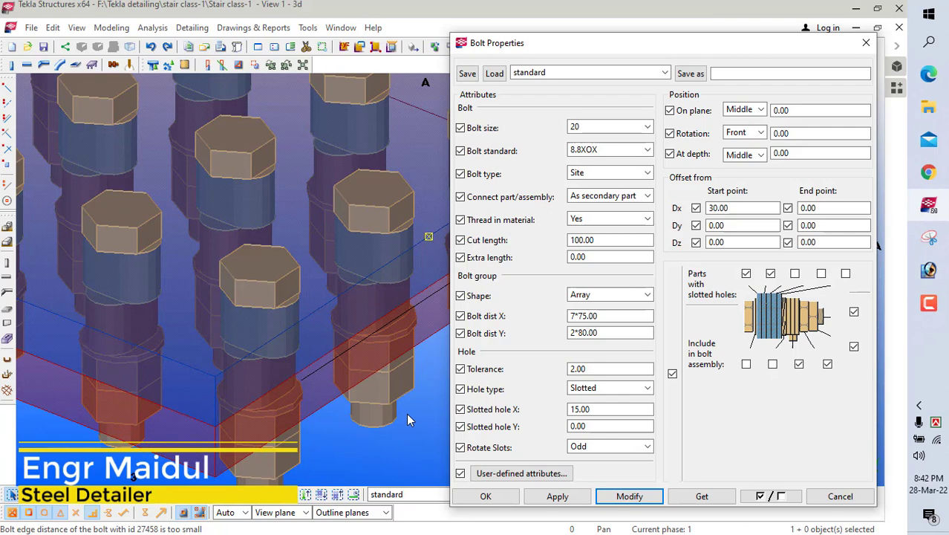
- Set the slot rotation to Even, modify the bolt group and inspect the slots across the whole plate assembly
{"action": "left_click", "coordinate": [632, 448]}
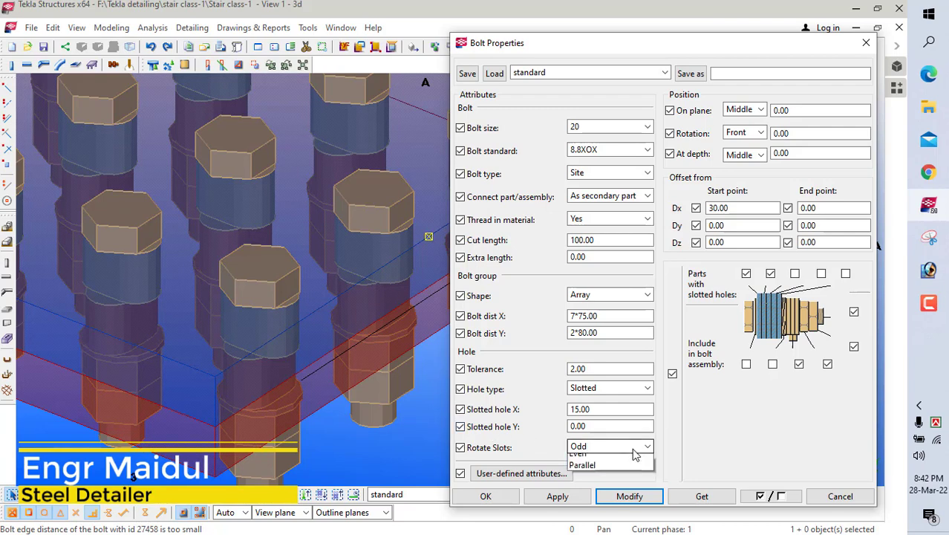
{"action": "left_click", "coordinate": [626, 474]}
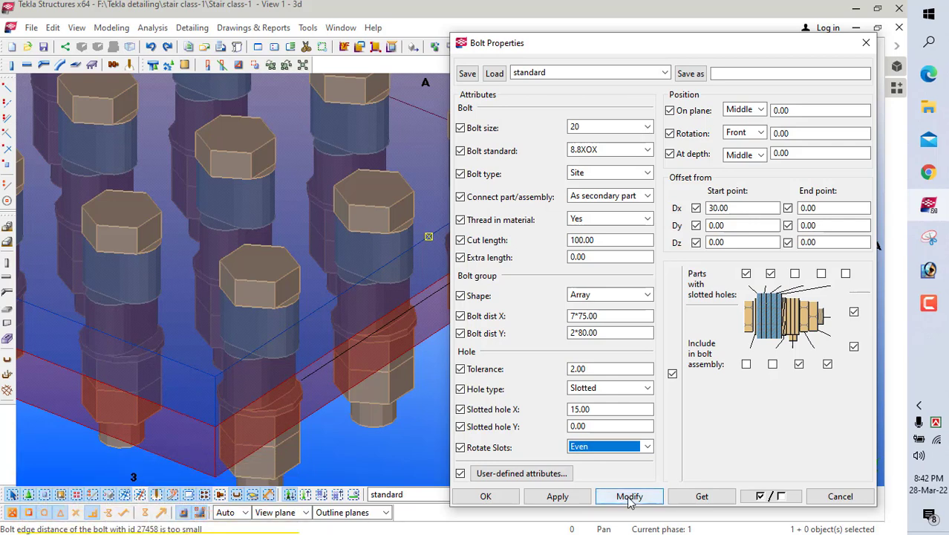
{"action": "left_click", "coordinate": [630, 497]}
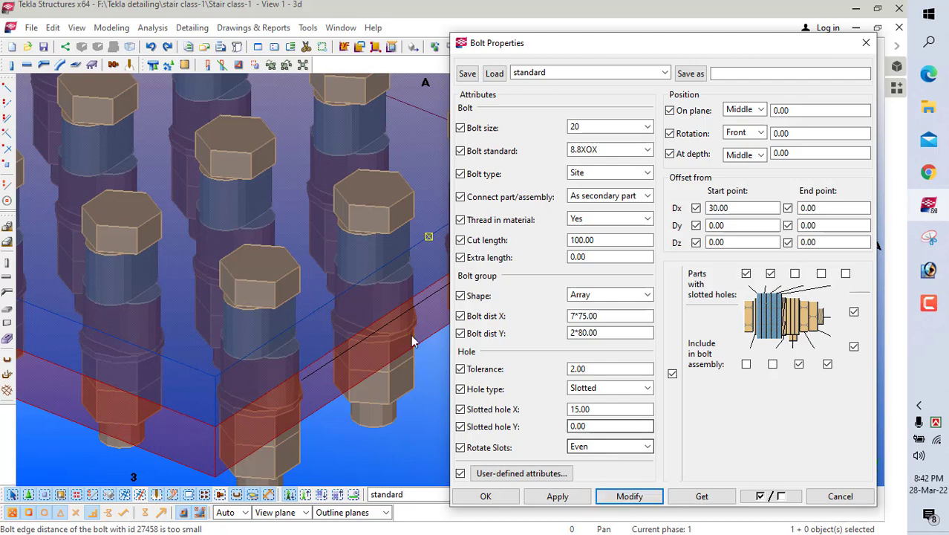
{"action": "scroll", "coordinate": [309, 334], "scroll_direction": "down", "scroll_amount": 4}
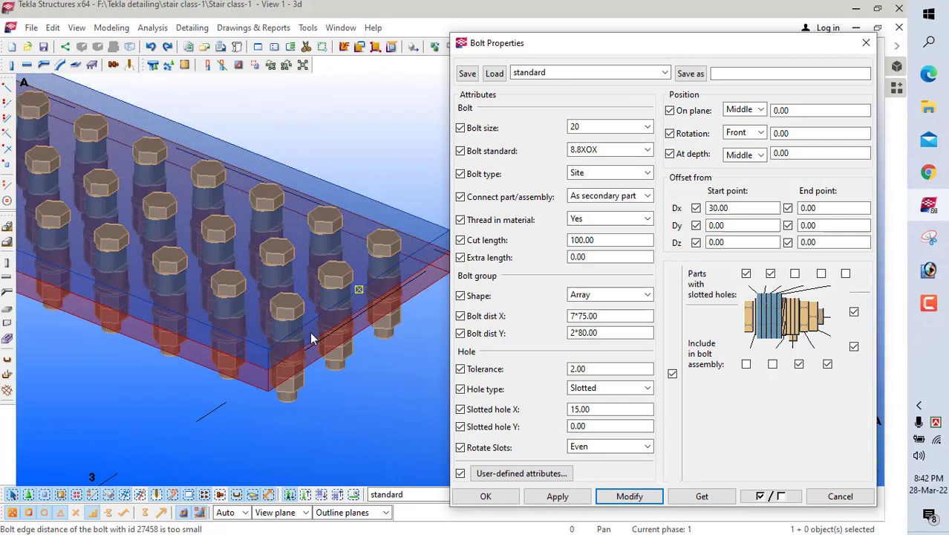
{"action": "scroll", "coordinate": [310, 338], "scroll_direction": "down", "scroll_amount": 3}
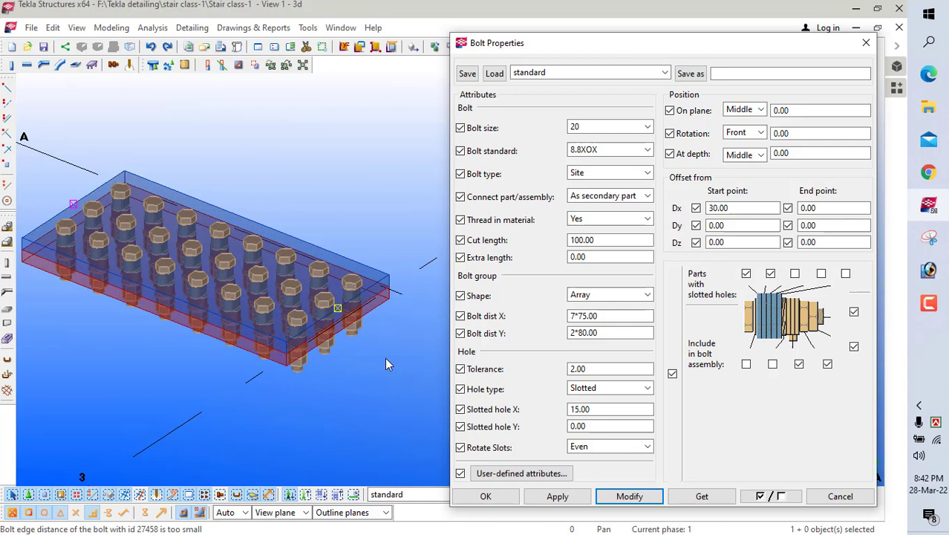
{"action": "scroll", "coordinate": [75, 324], "scroll_direction": "up", "scroll_amount": 2}
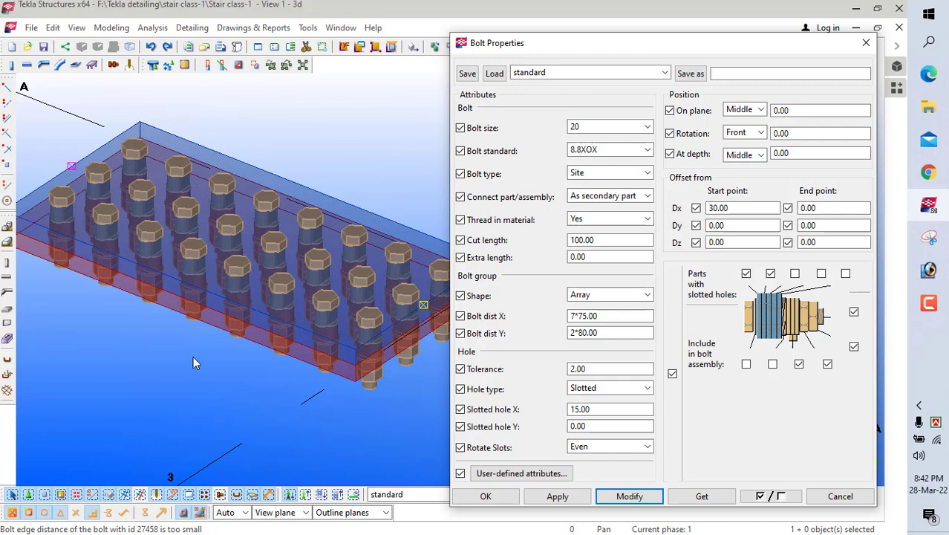
{"action": "left_click", "coordinate": [930, 302]}
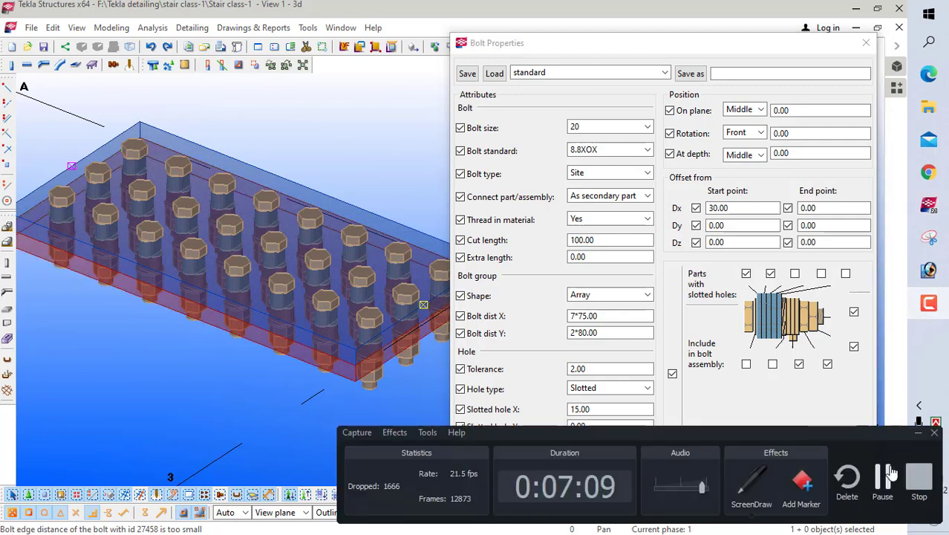